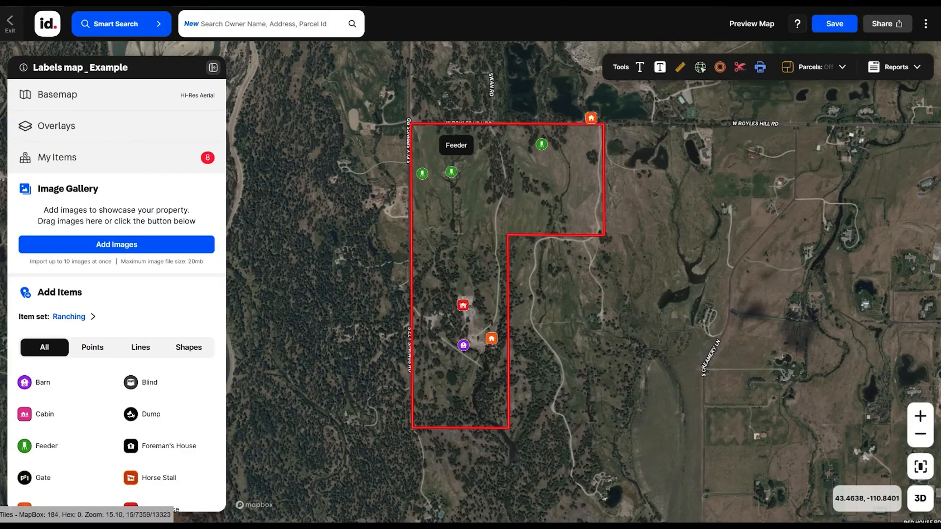
- Turn on the Item Name label for the middle of the three Feeder markers and save the changes
left_click(451, 173)
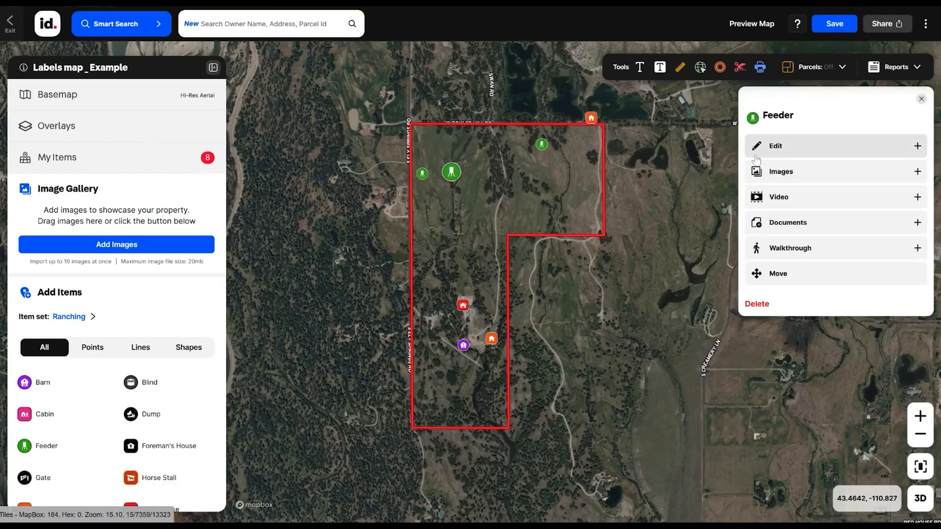
left_click(780, 150)
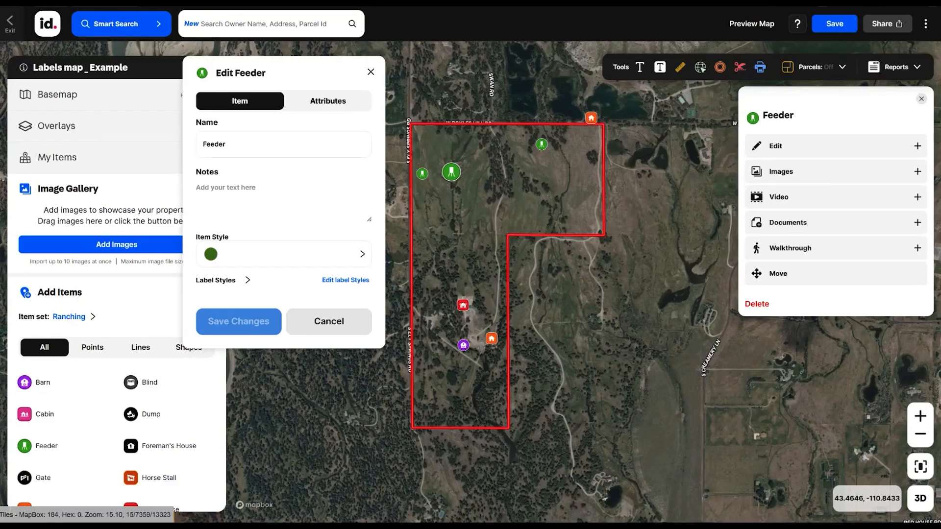
left_click(245, 280)
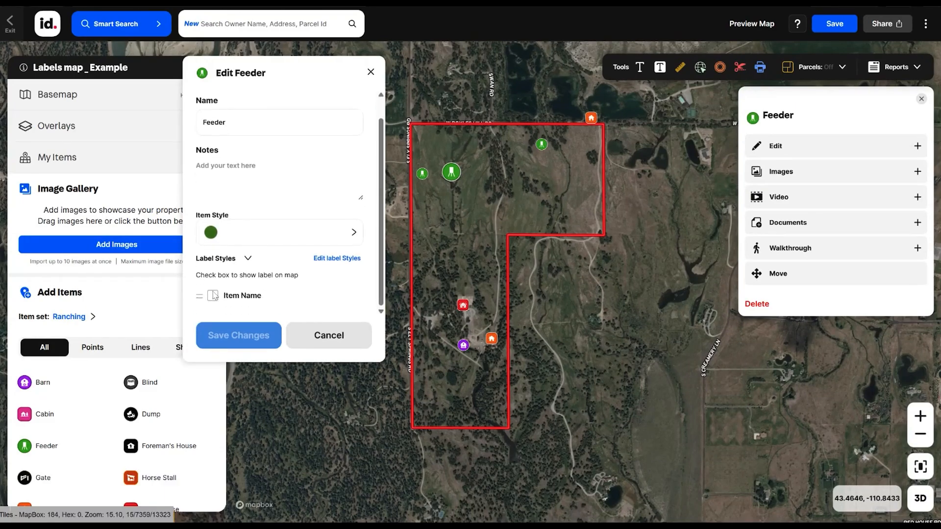
left_click(213, 296)
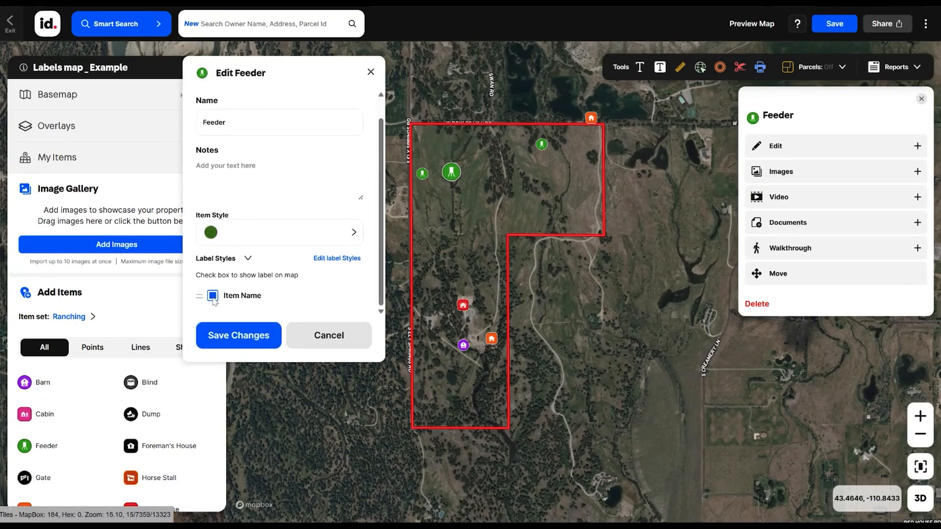
left_click(239, 336)
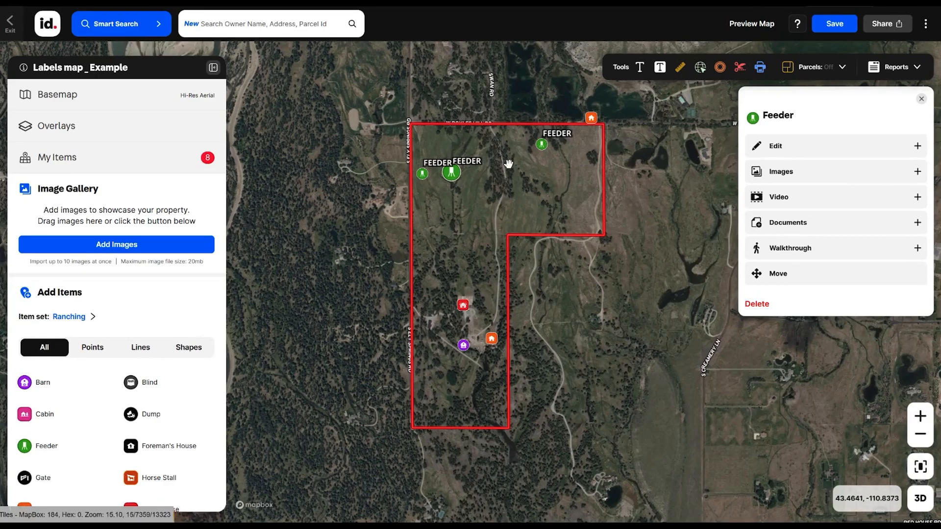
- Reopen the same Feeder for editing and turn off its Item Name label
left_click(776, 146)
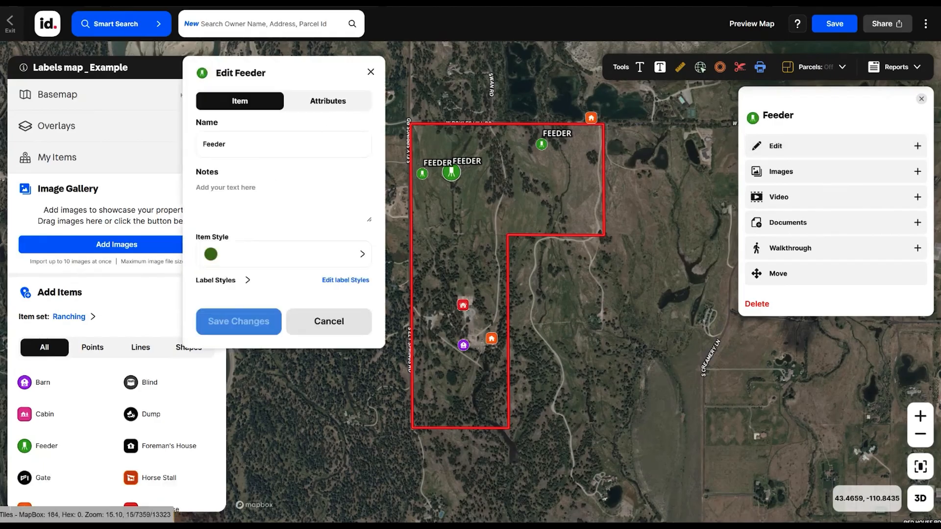
left_click(223, 284)
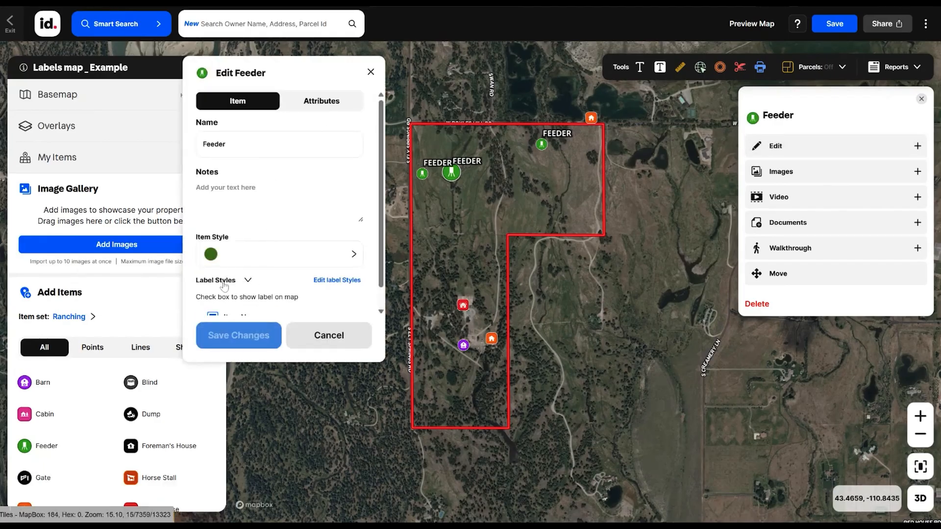
scroll(224, 286, "down", 1)
left_click(213, 300)
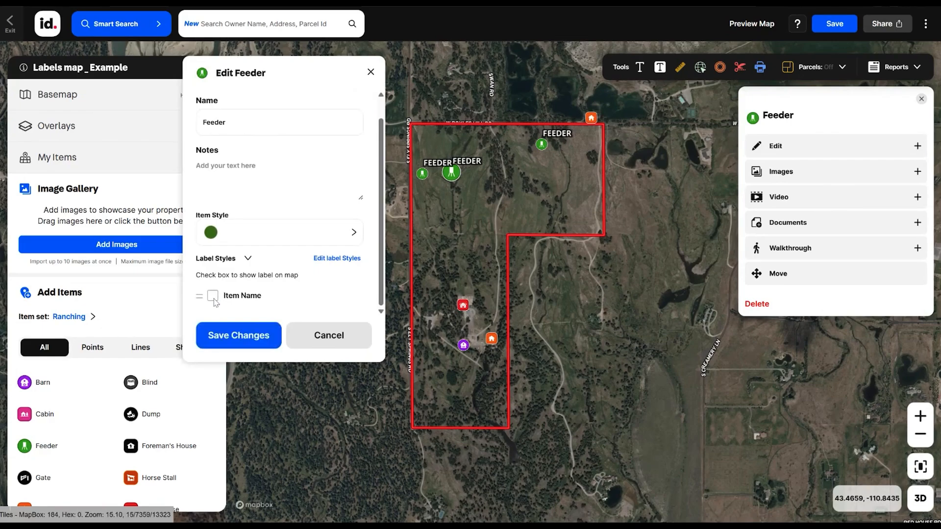
scroll(314, 217, "up", 1)
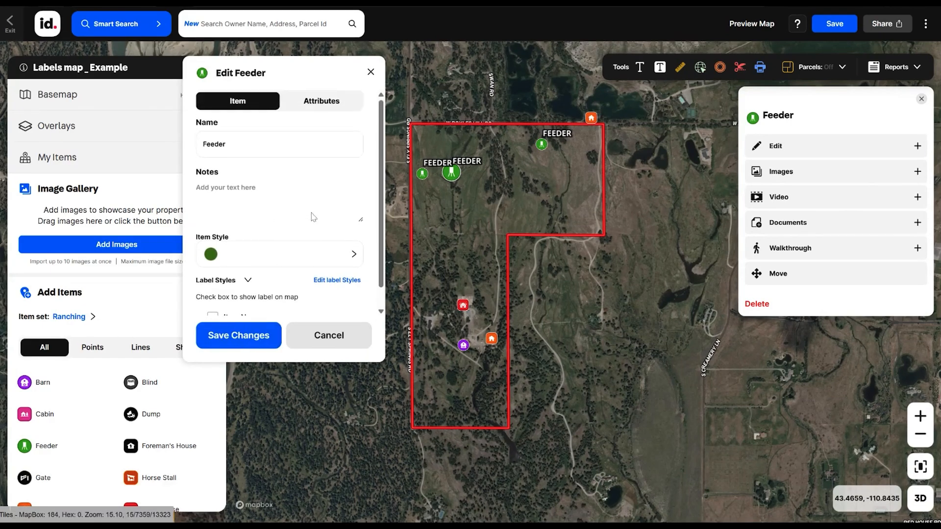
- Add an attribute named Type with the value Pheasant to the Feeder
left_click(320, 102)
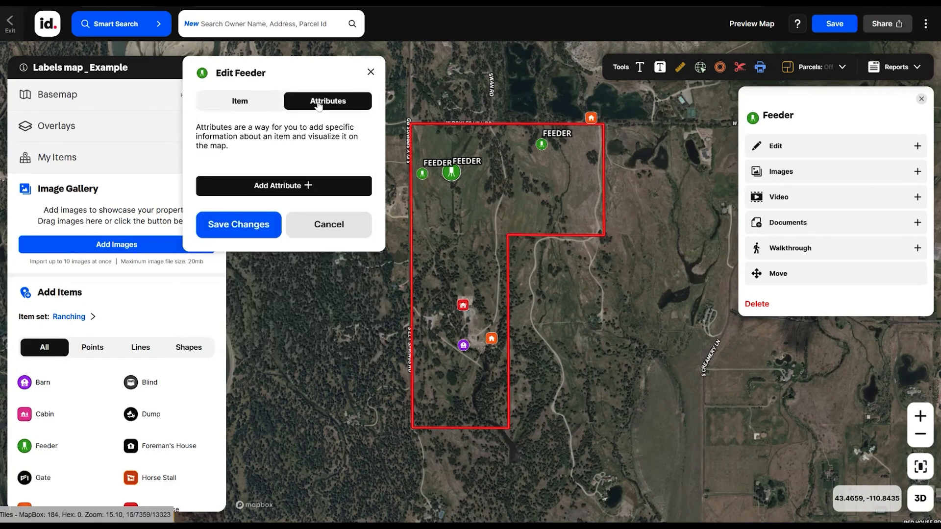
left_click(274, 188)
left_click(235, 197)
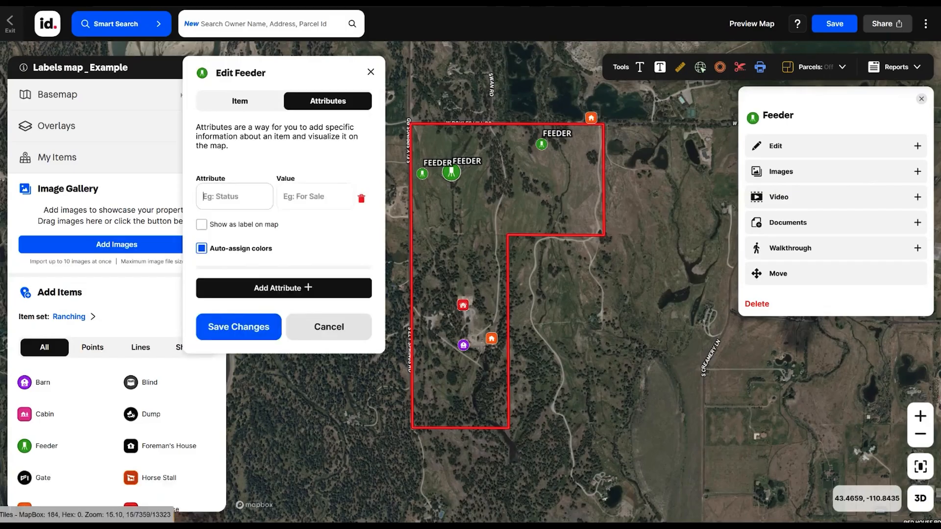
type("Type")
left_click(319, 197)
type("Pheasant")
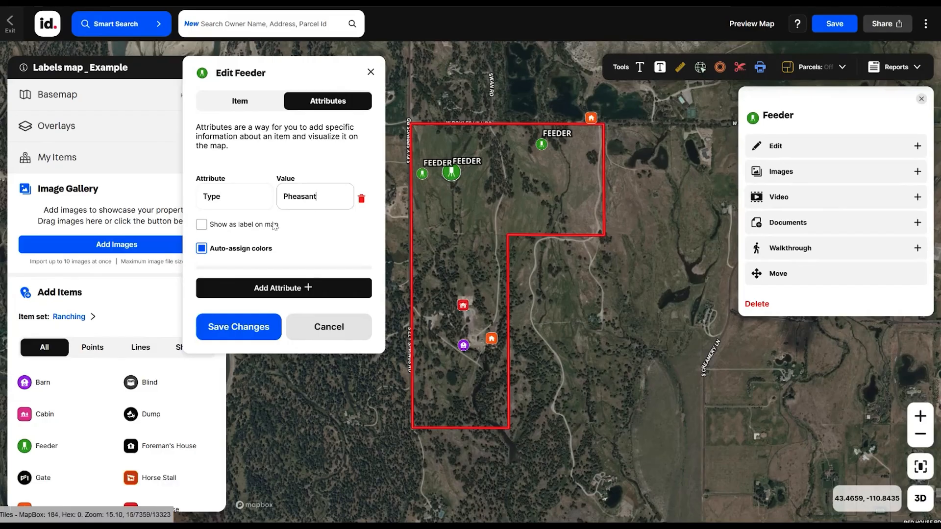
- Disable auto-assigned colors for the Type attribute, show it as a label on the map, and save the changes
left_click(201, 249)
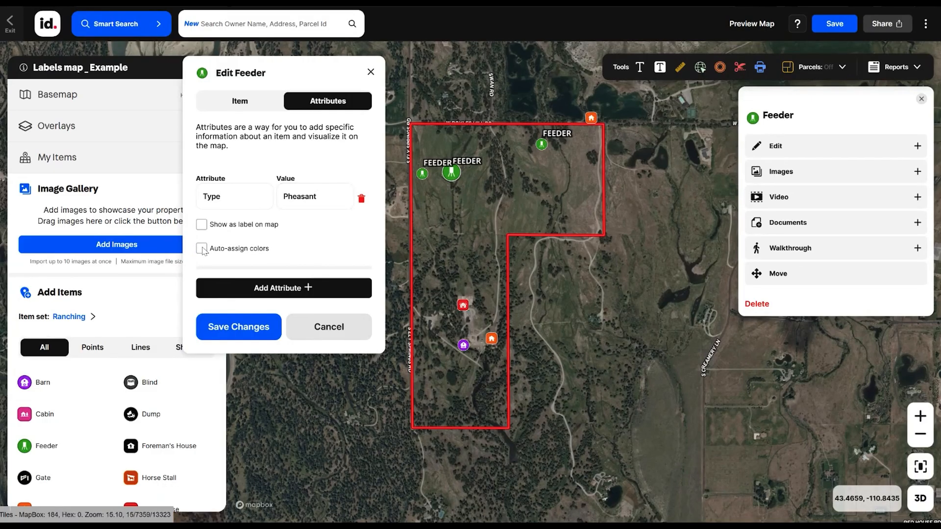
left_click(202, 225)
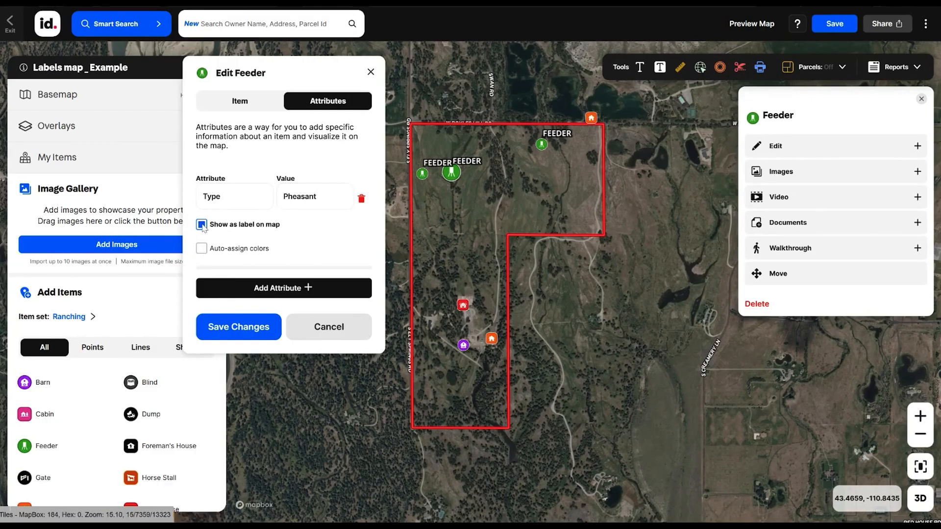
left_click(250, 328)
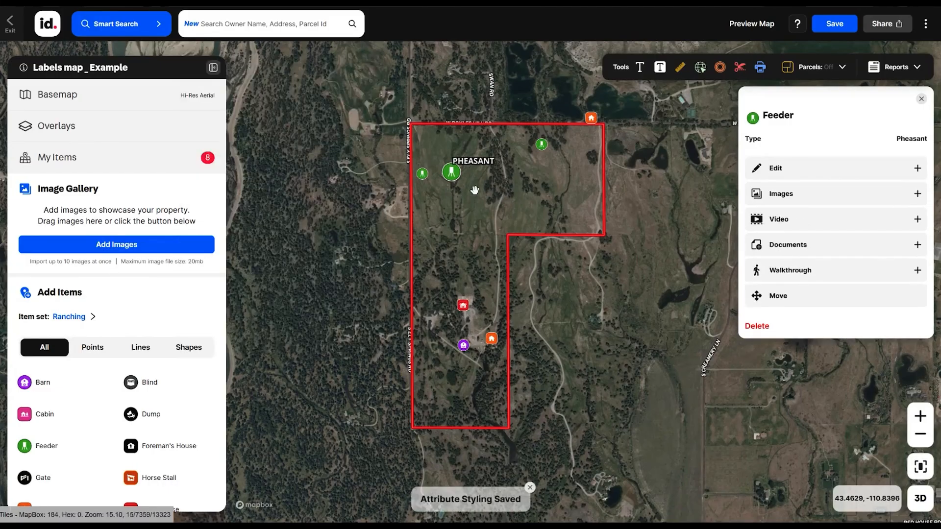
- Set the Type attribute of the westernmost Feeder to Whitetail and save the changes
left_click(422, 175)
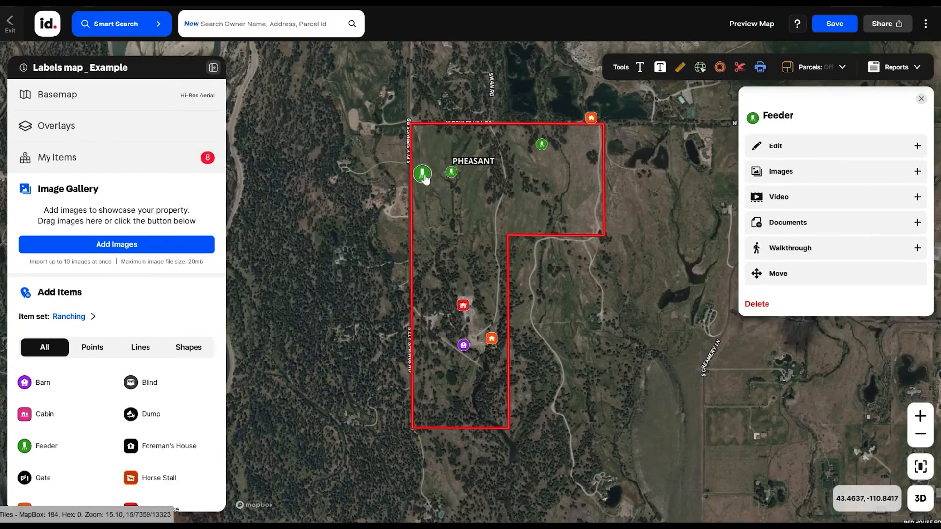
left_click(779, 153)
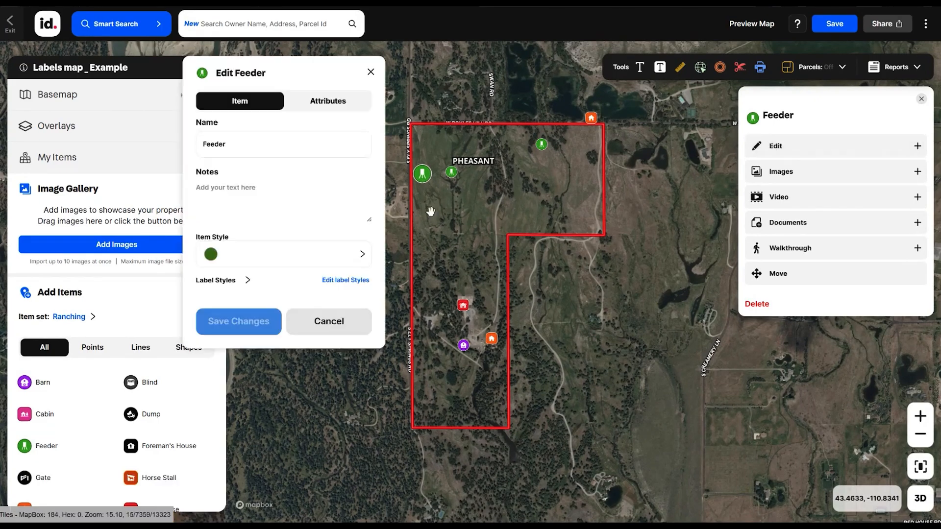
left_click(311, 102)
left_click(314, 196)
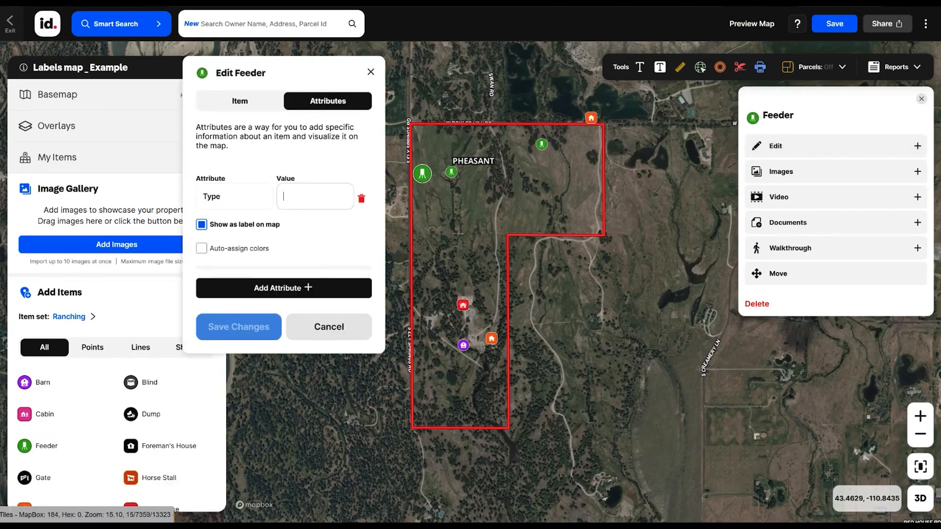
type("Whitetail")
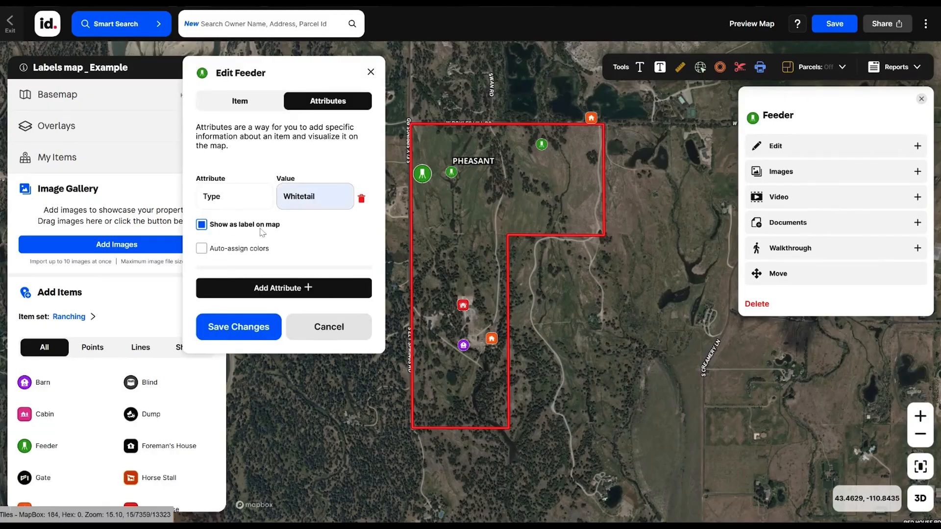
left_click(246, 332)
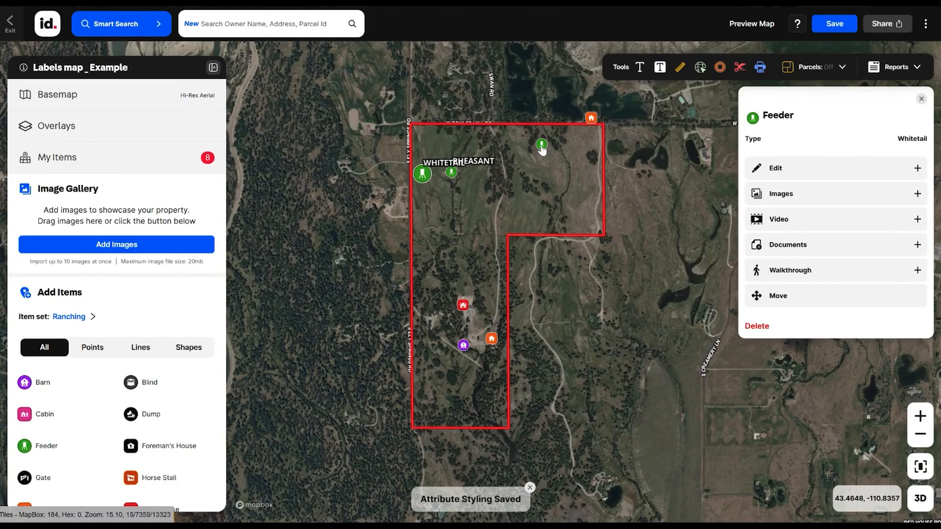
- Set the Type attribute of the Feeder in the property's northeast part to Whitetail and save the changes
left_click(541, 144)
left_click(784, 154)
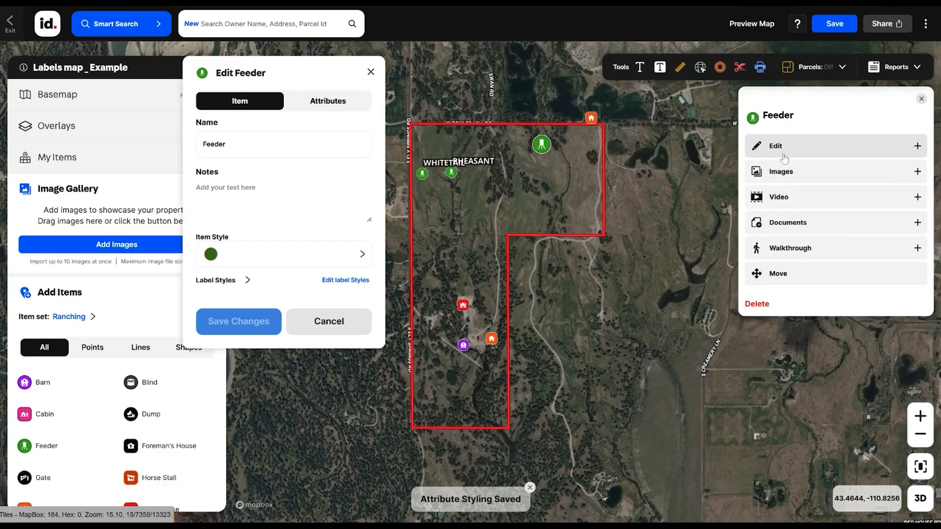
left_click(336, 105)
left_click(283, 196)
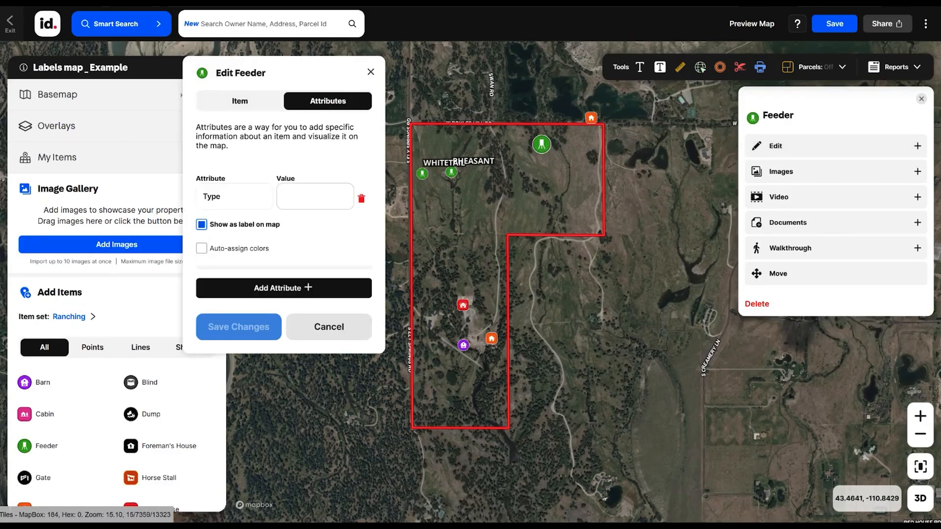
type("Whitetail")
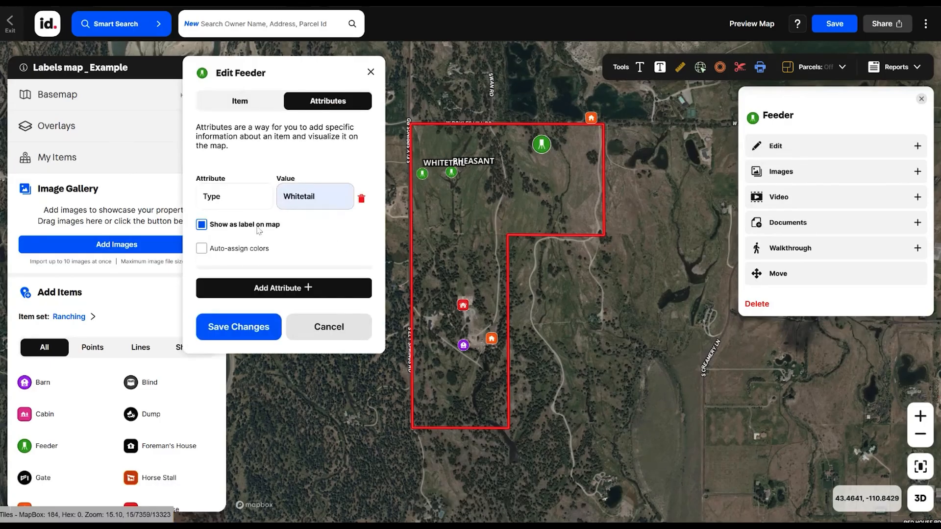
left_click(246, 327)
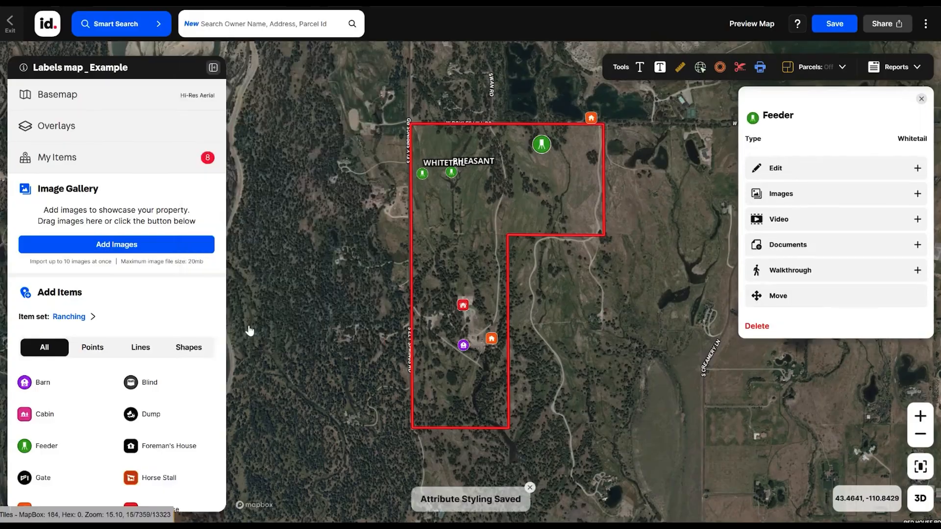
- Add a Type attribute with the value House, shown as a map label, to the House inside the southern part of the boundary and save
scroll(493, 166, "up", 3)
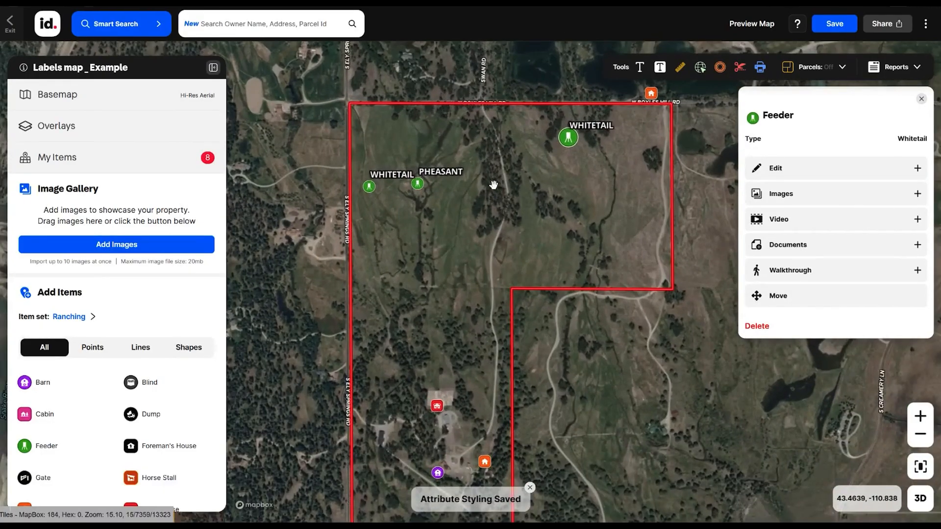
scroll(504, 268, "up", 3)
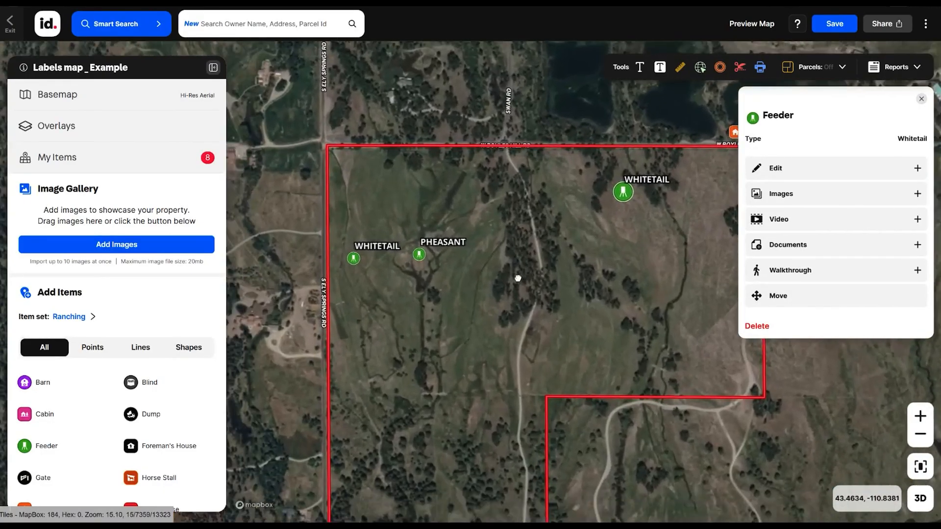
scroll(518, 279, "down", 3)
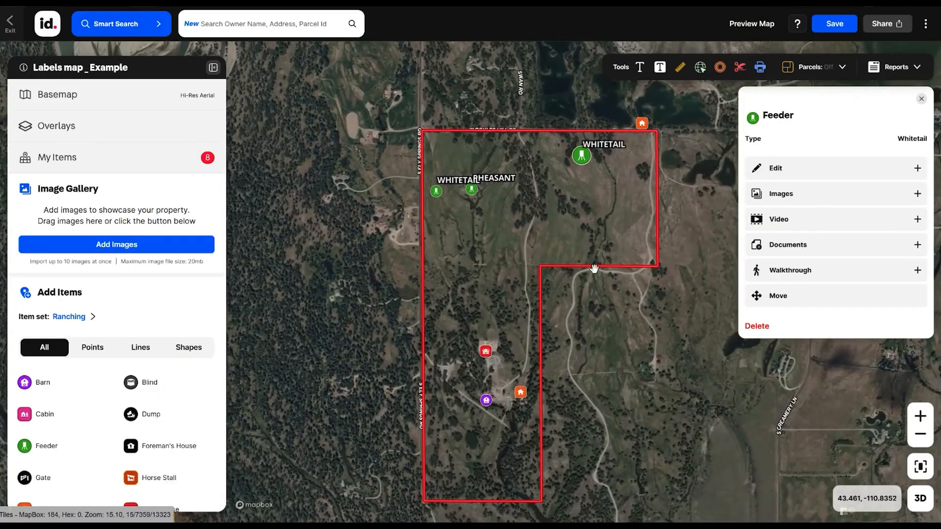
left_click(523, 393)
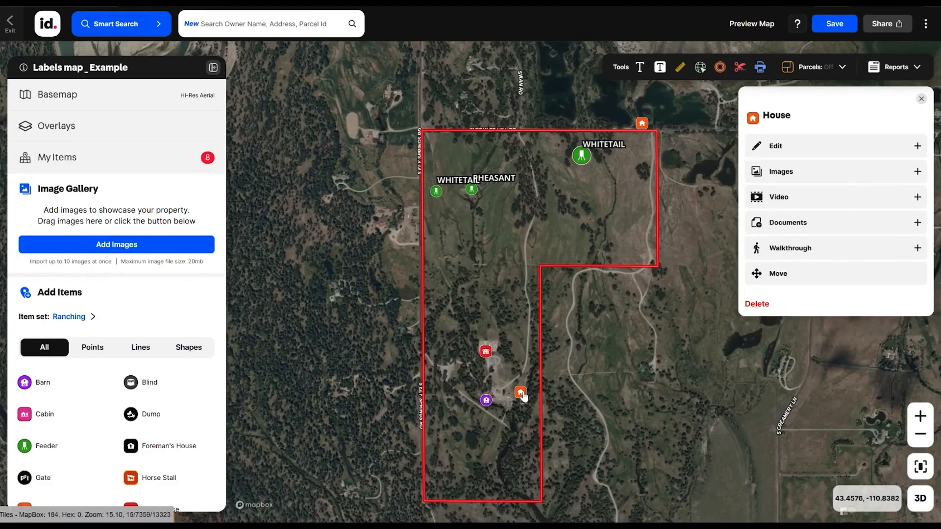
left_click(760, 156)
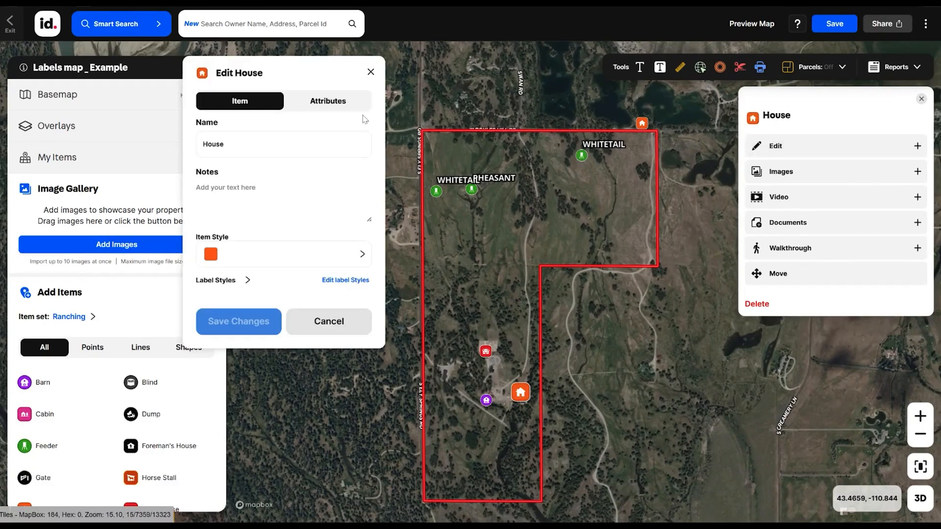
left_click(328, 102)
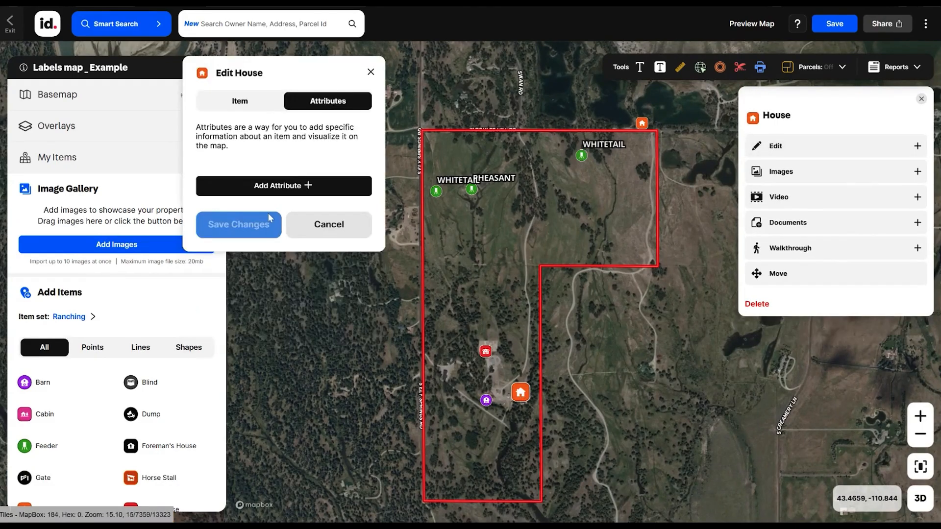
left_click(279, 196)
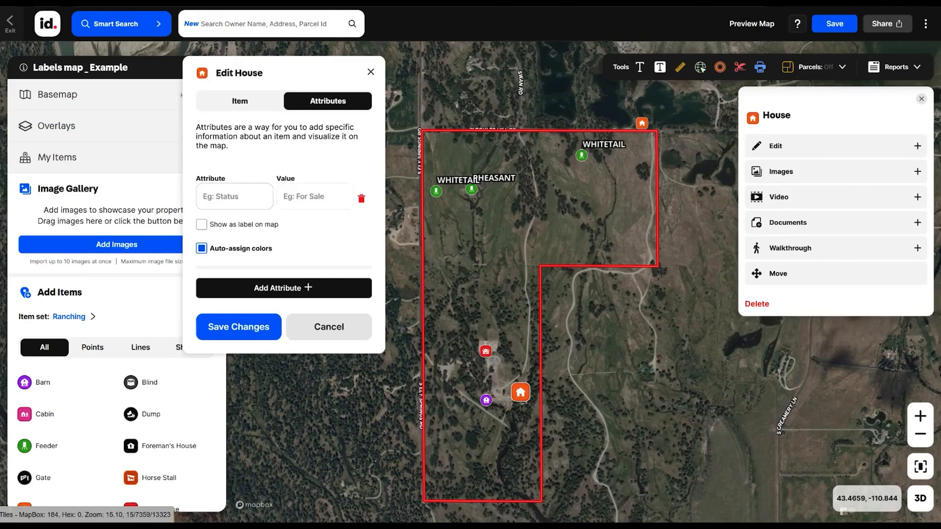
type("Type")
key("Tab")
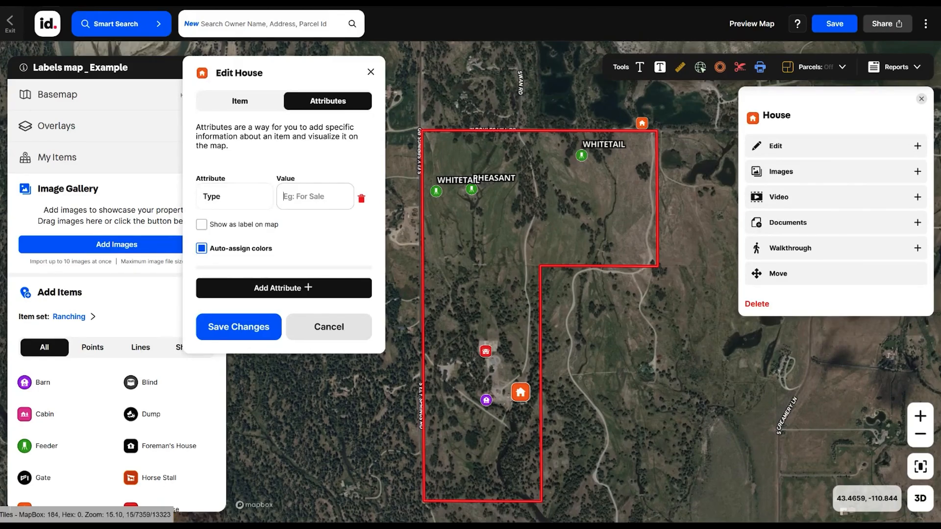
type("House")
left_click(201, 228)
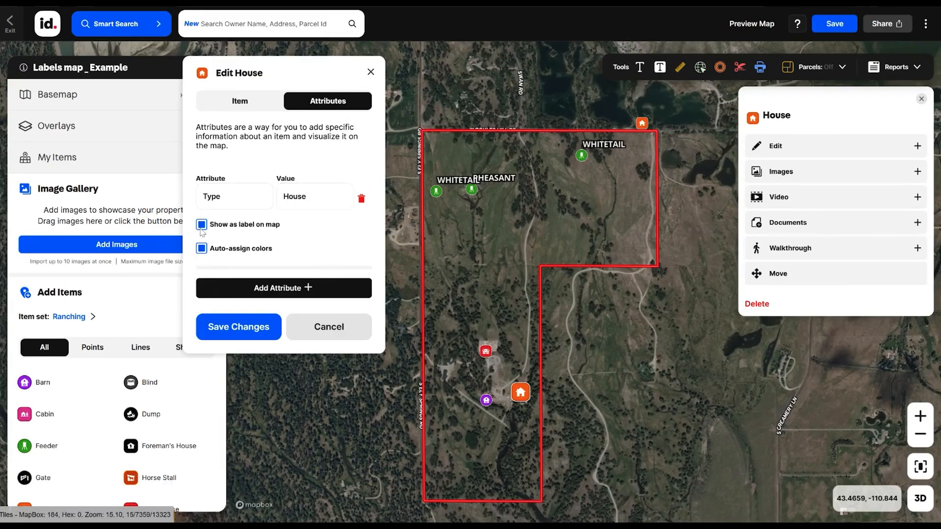
left_click(239, 327)
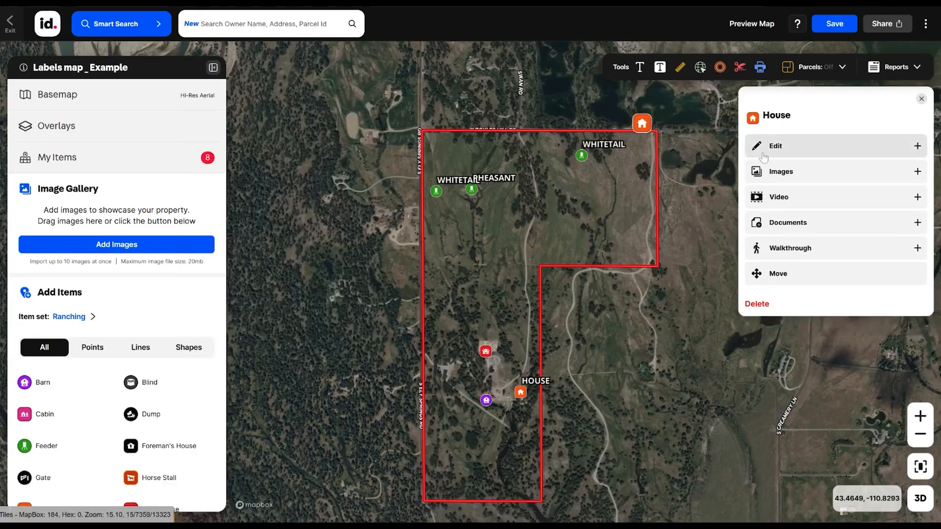
- Set the Type attribute of the House at the property's northeast corner to Guest House and save the changes
left_click(779, 149)
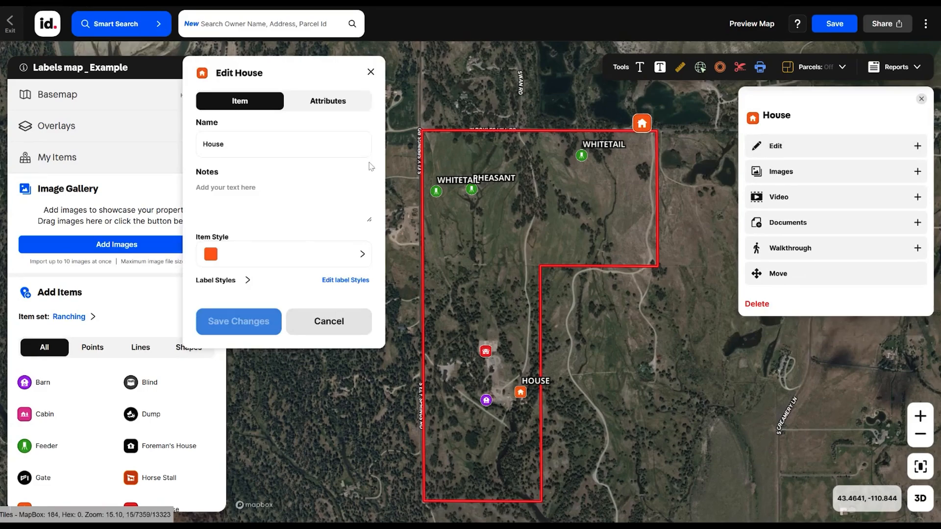
left_click(324, 103)
left_click(315, 197)
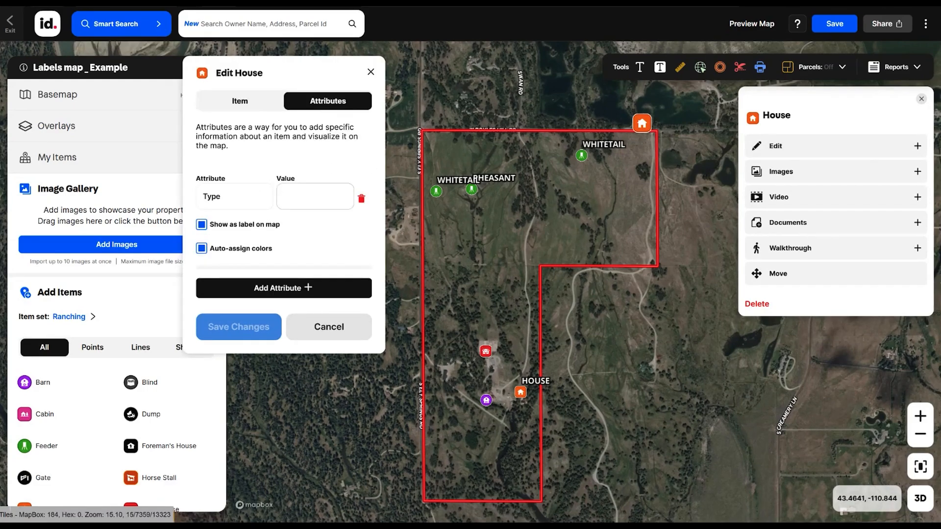
type("Guest")
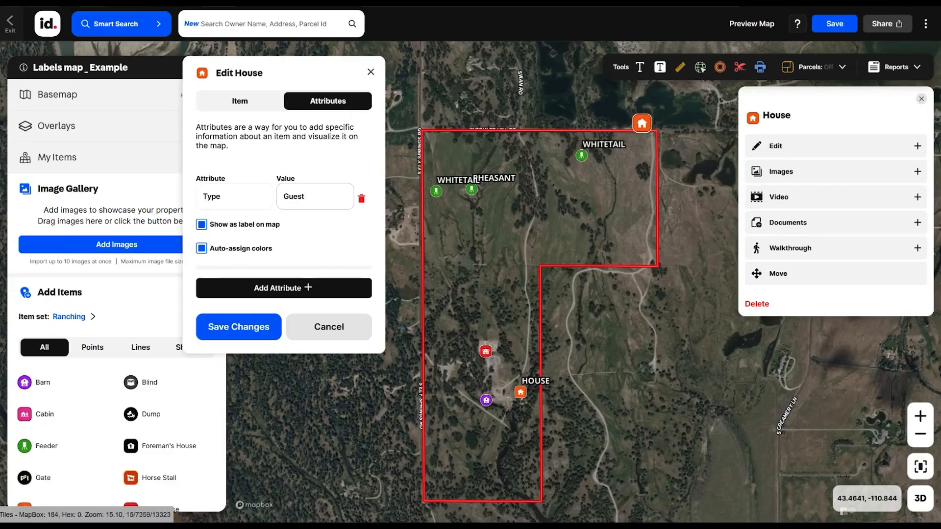
type(" House")
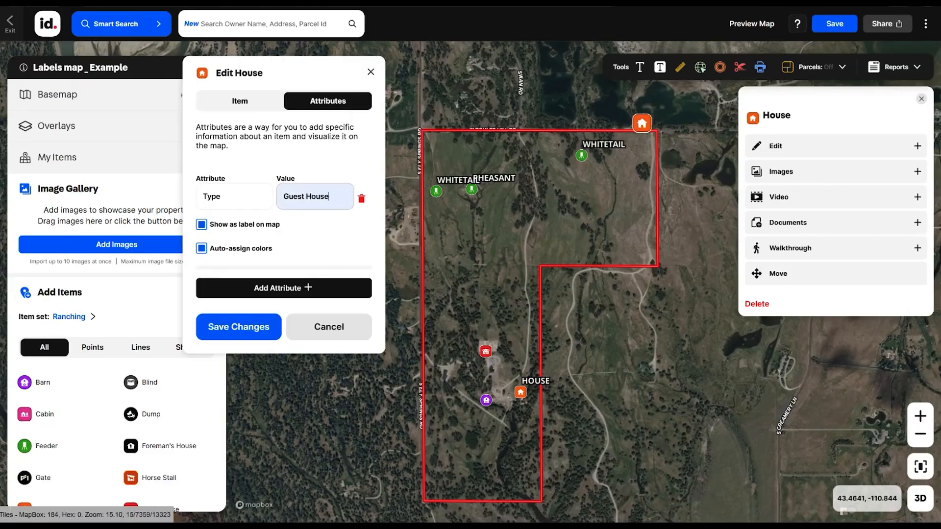
left_click(256, 331)
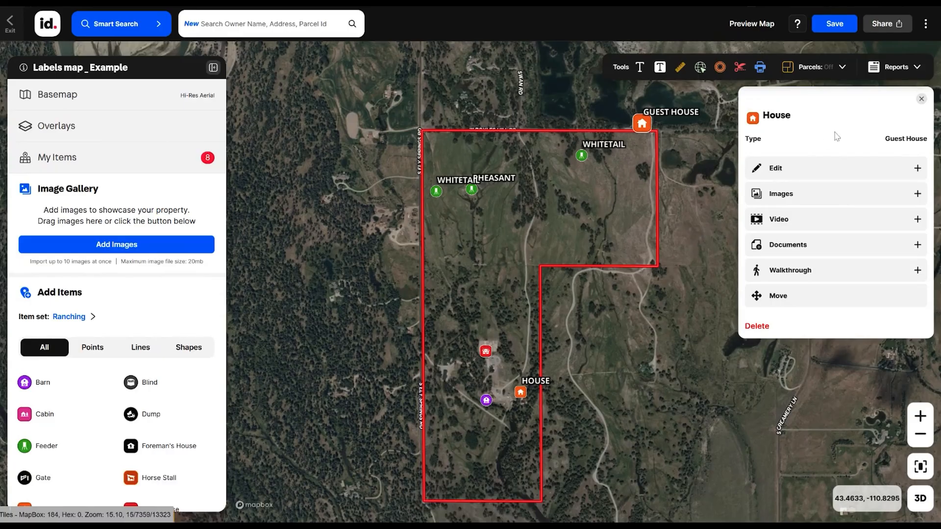
left_click(922, 99)
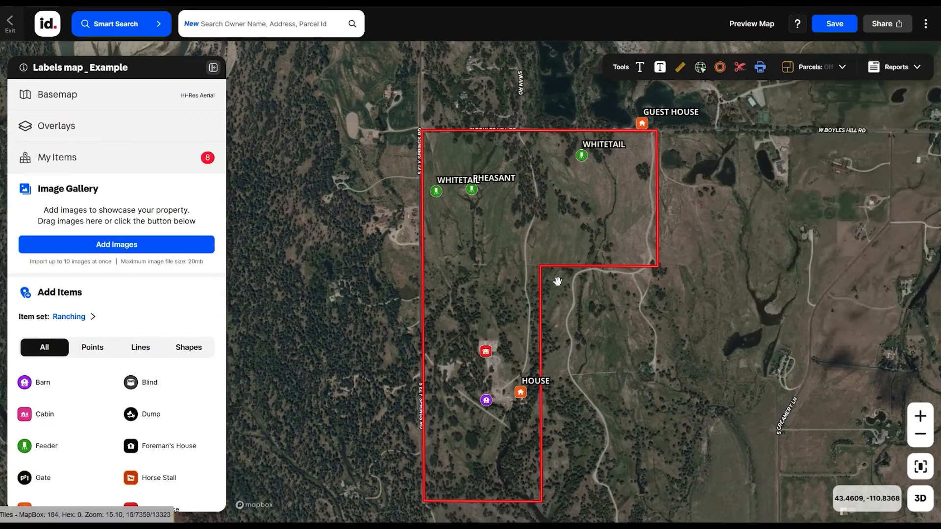
- Show the Main House's item name as a label on the map and save the changes
left_click(486, 358)
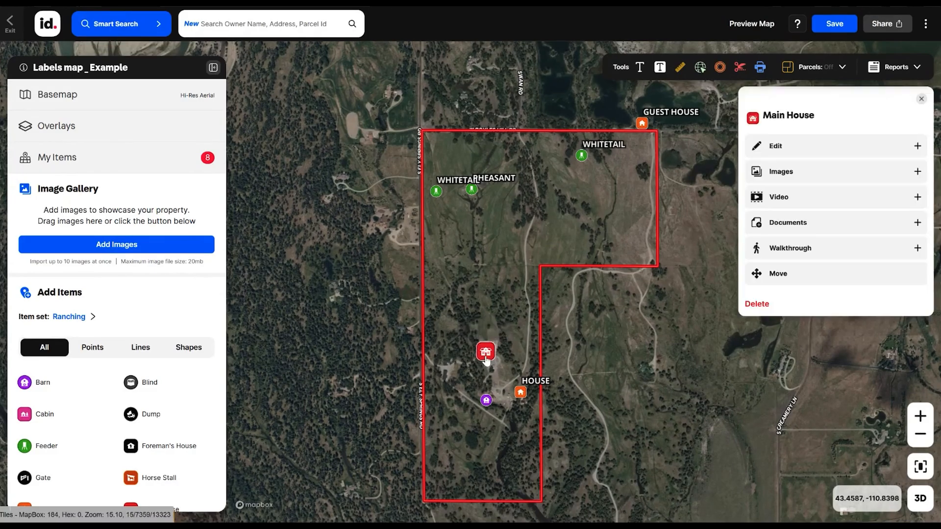
left_click(782, 156)
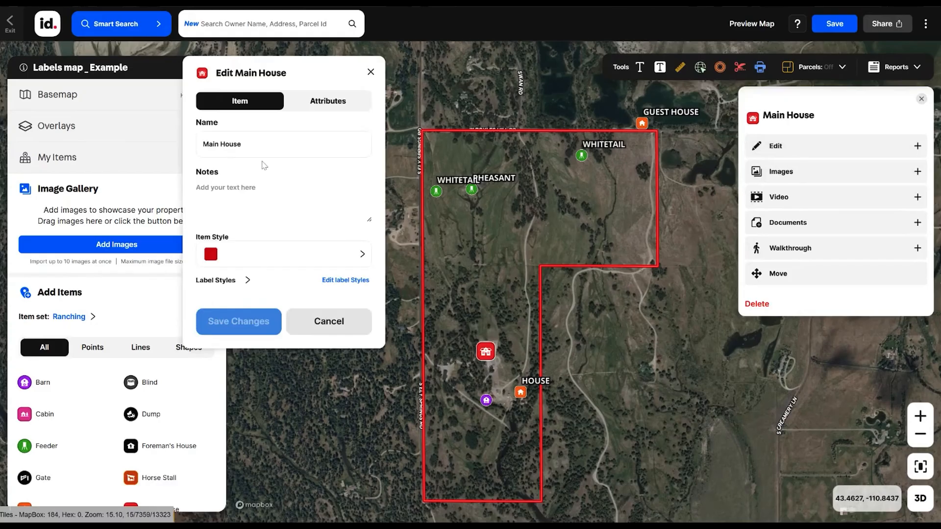
left_click(247, 281)
left_click(213, 296)
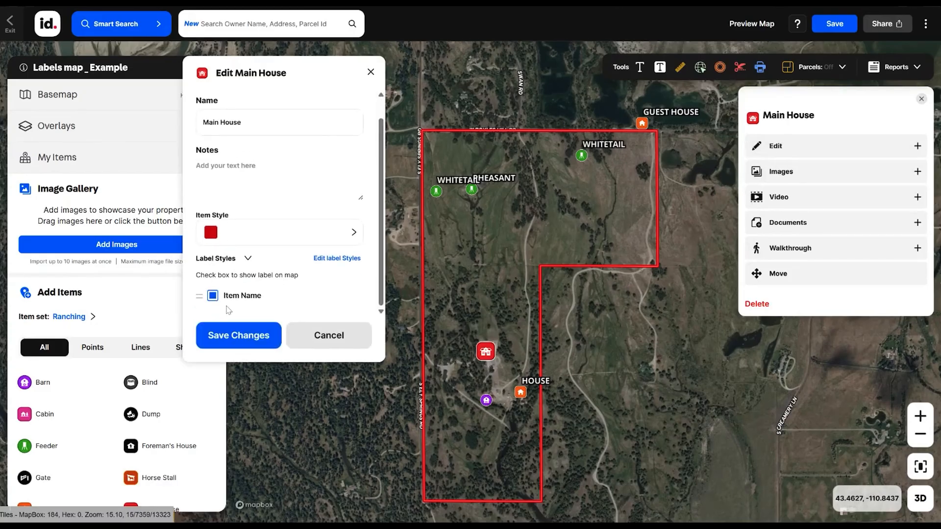
left_click(239, 335)
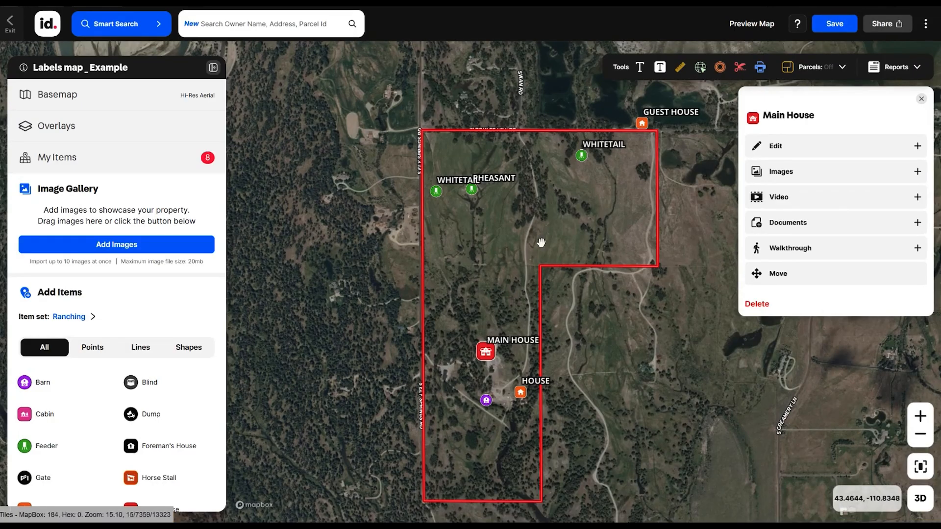
- View the House group by its Type attribute and return the viewed attribute to None
left_click(59, 157)
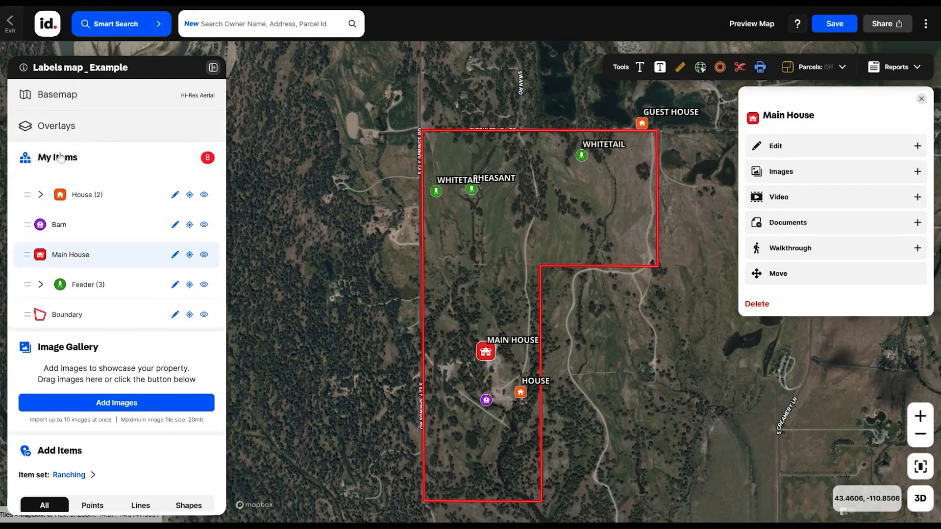
left_click(41, 196)
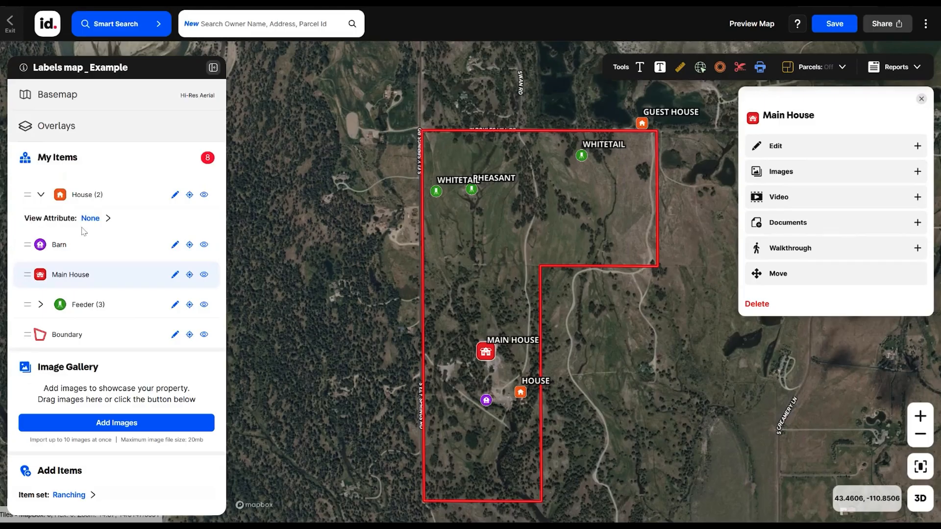
left_click(100, 222)
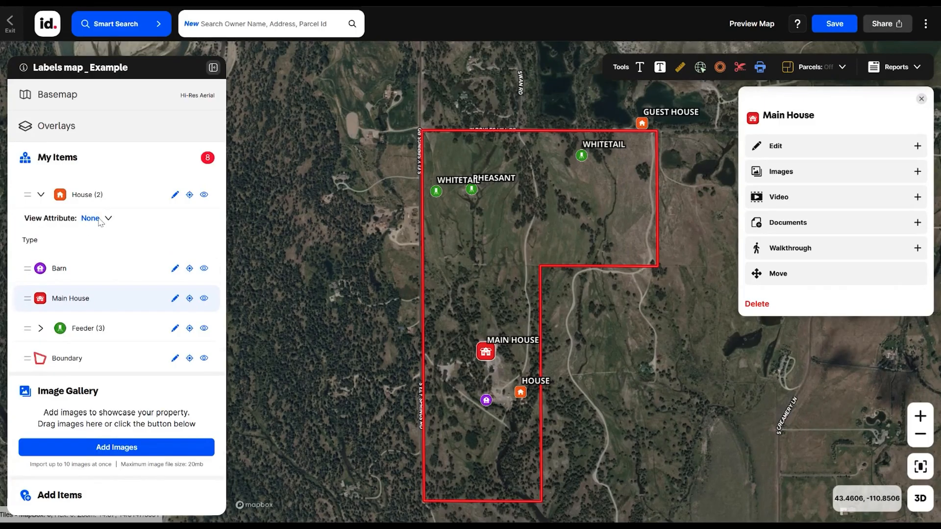
left_click(30, 241)
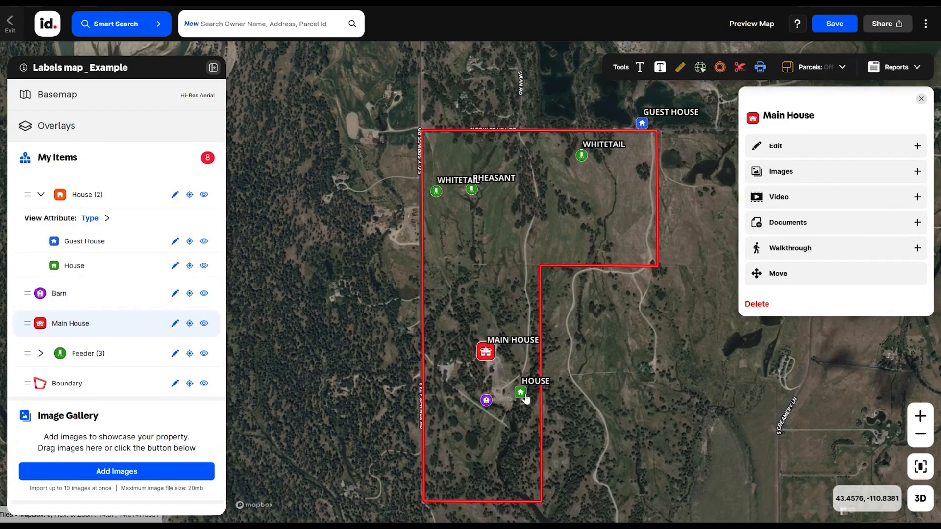
left_click(98, 219)
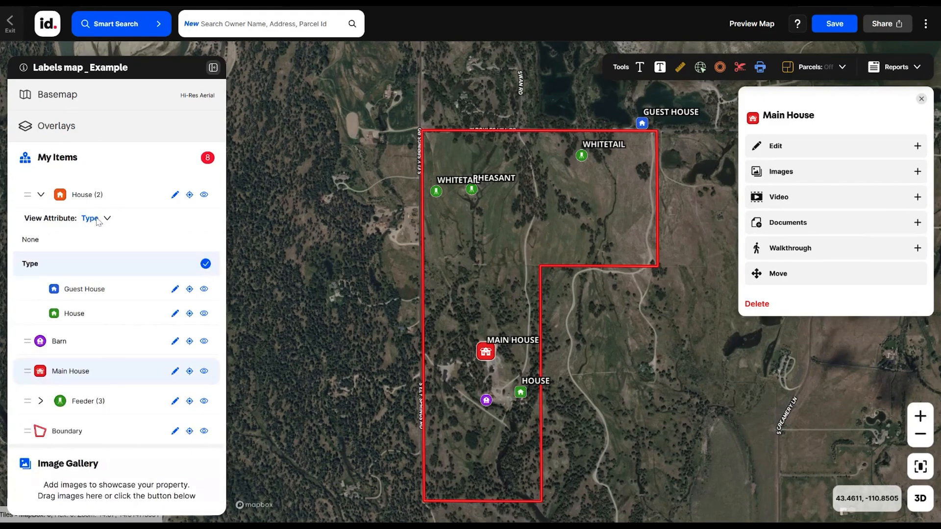
left_click(38, 240)
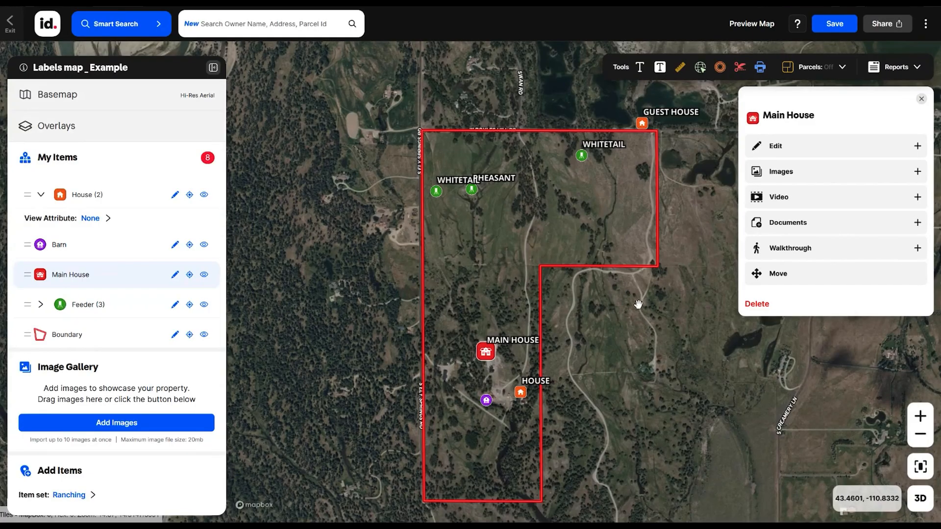
- Add a text label reading 10 MILES TO JACKSON HOLE AIRPORT and position it just above the boundary's northern edge
scroll(667, 284, "down", 2)
left_click_drag(668, 283, 609, 281)
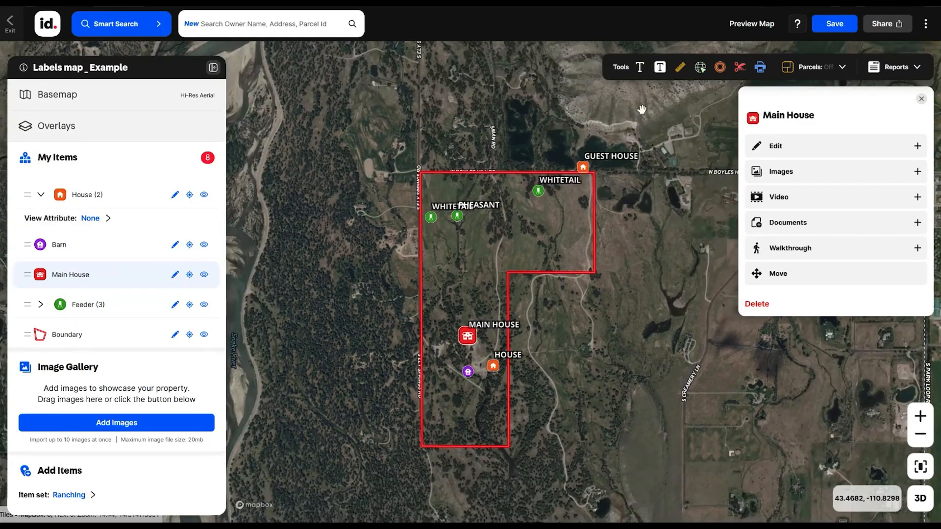
left_click(922, 98)
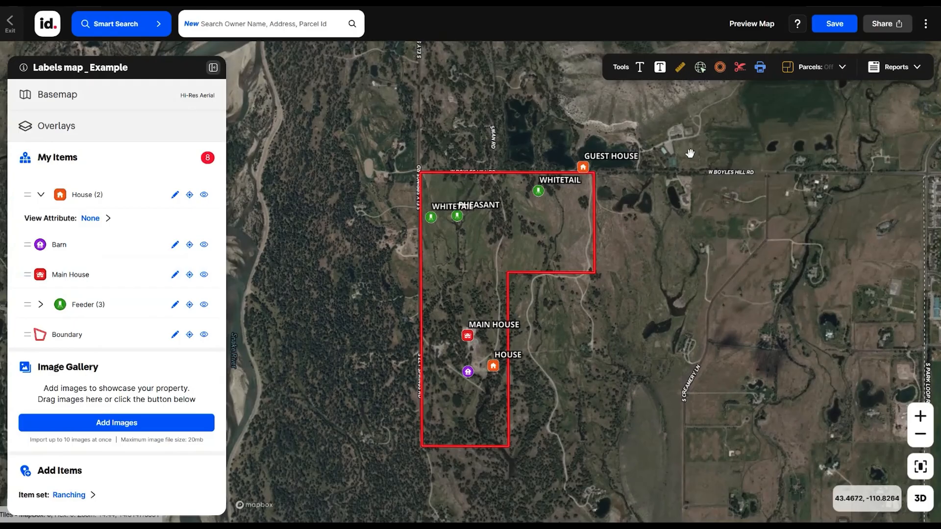
left_click(640, 69)
left_click(473, 141)
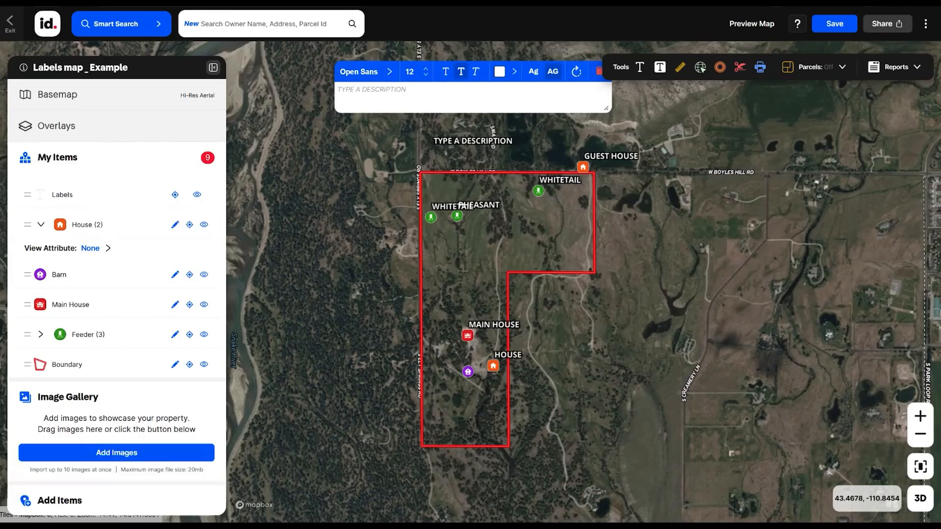
type("10 M")
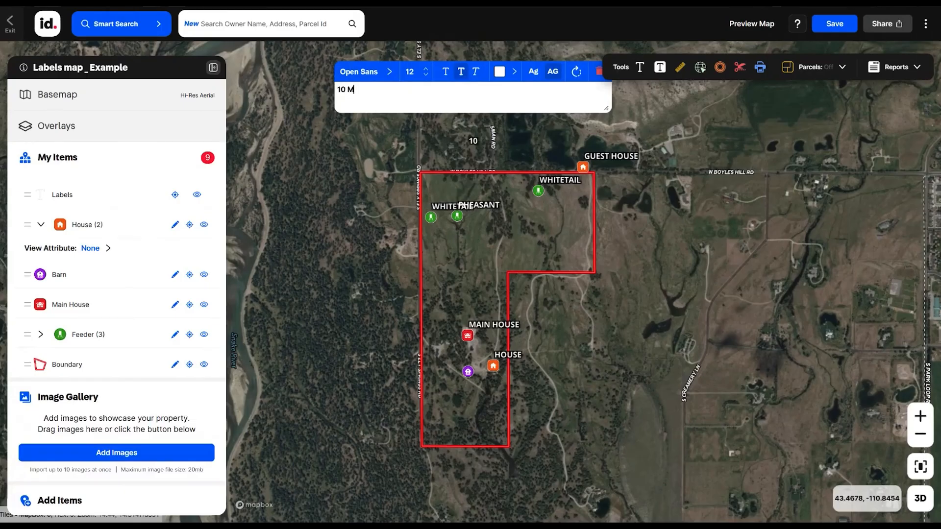
type("ILES TO JAC")
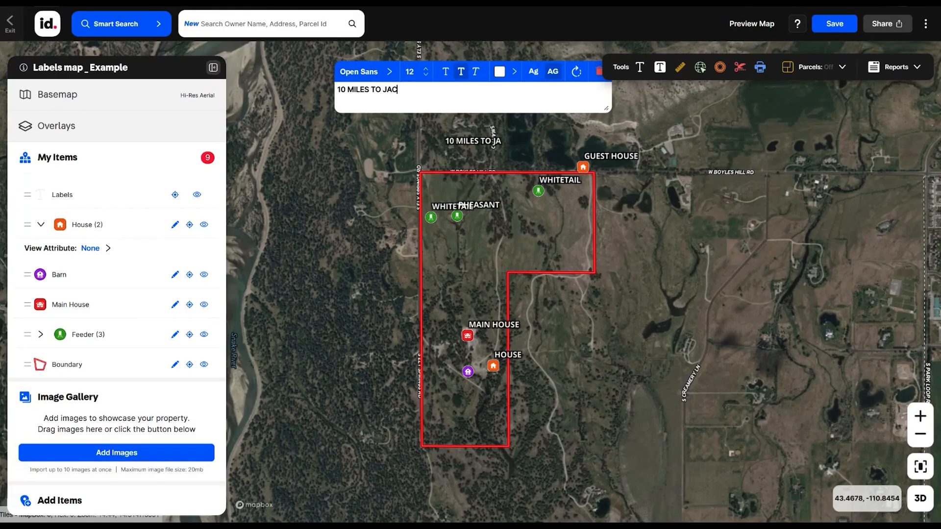
type("KSON HOLE")
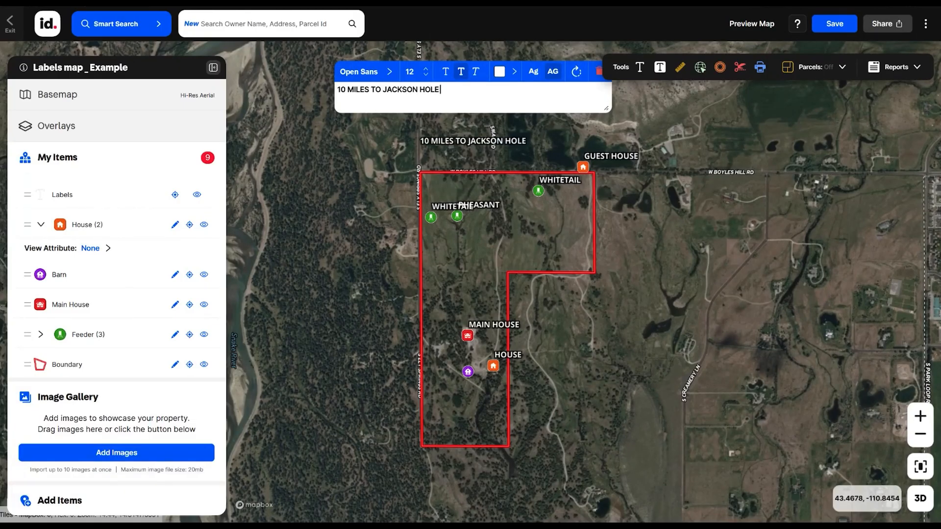
type(" AIRPORT")
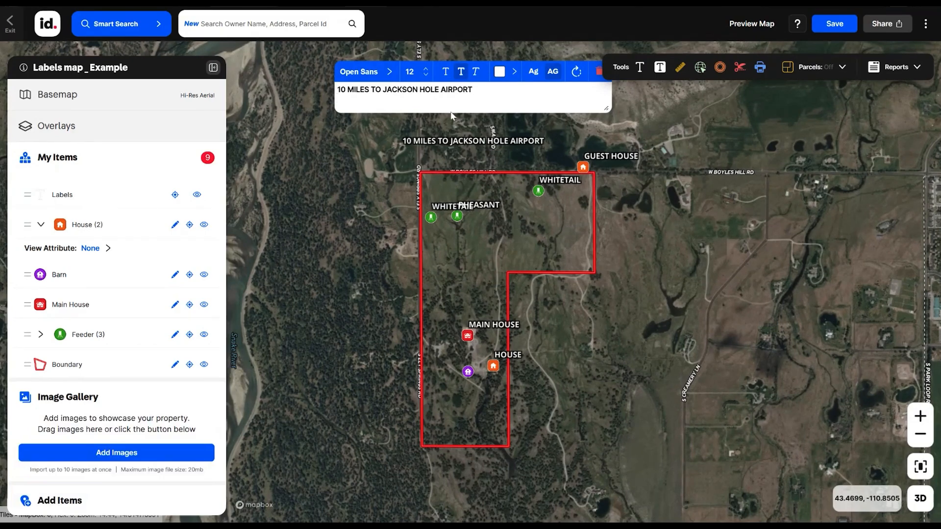
left_click(371, 163)
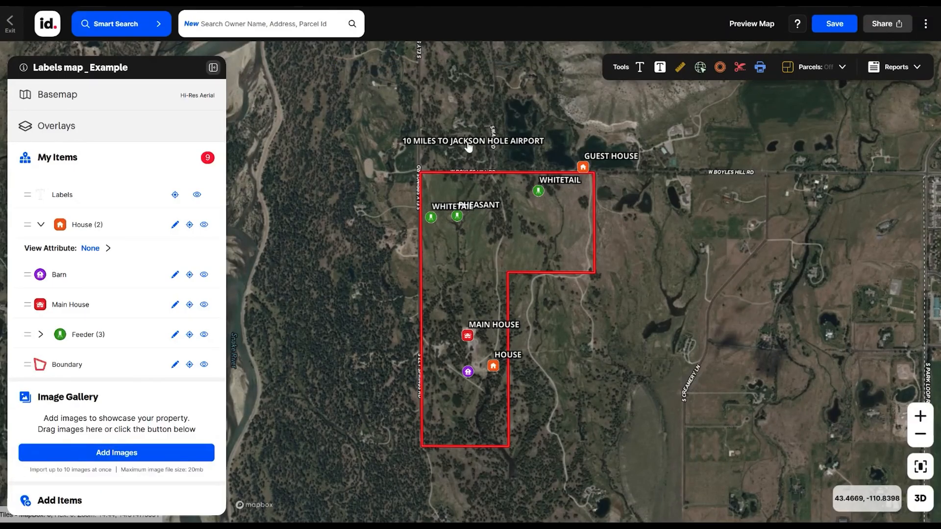
left_click_drag(480, 143, 487, 169)
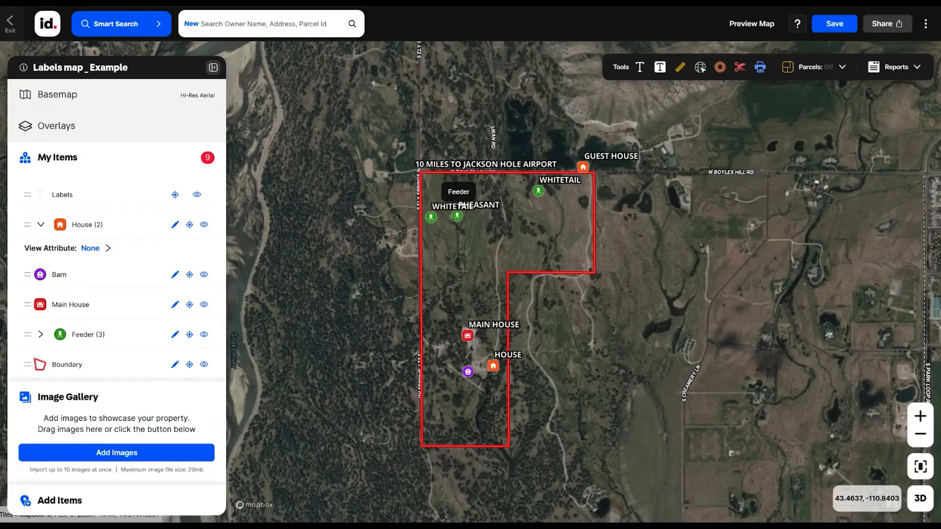
- Examine the label style settings of the Pheasant feeder, including its font and label position options, and close the editor
left_click(459, 220)
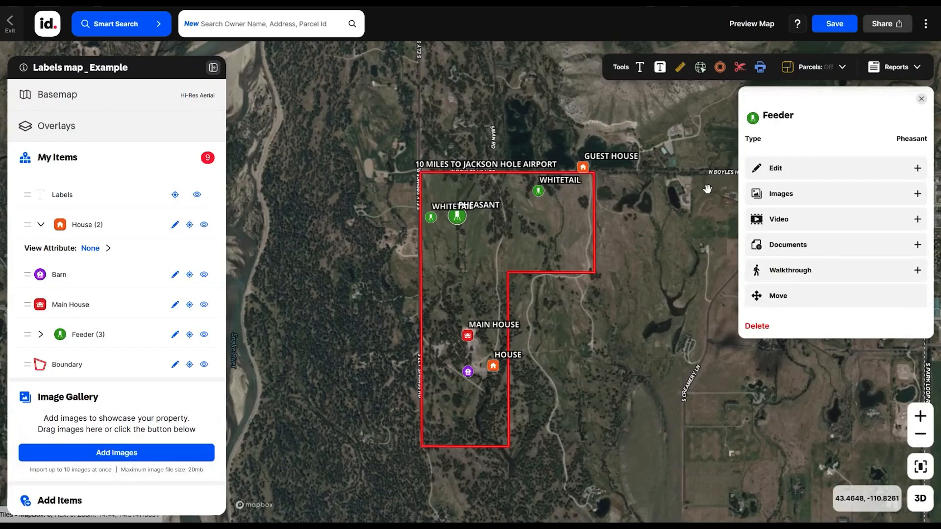
left_click(775, 168)
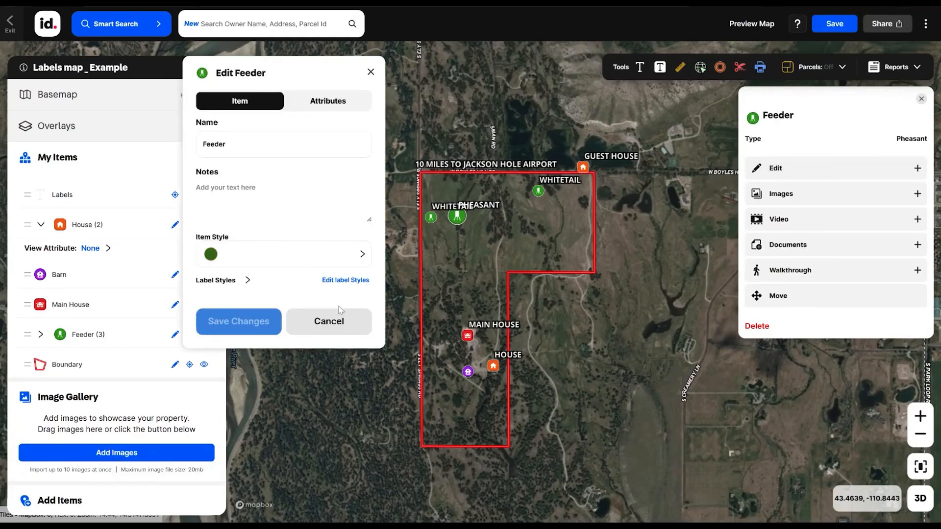
left_click(361, 282)
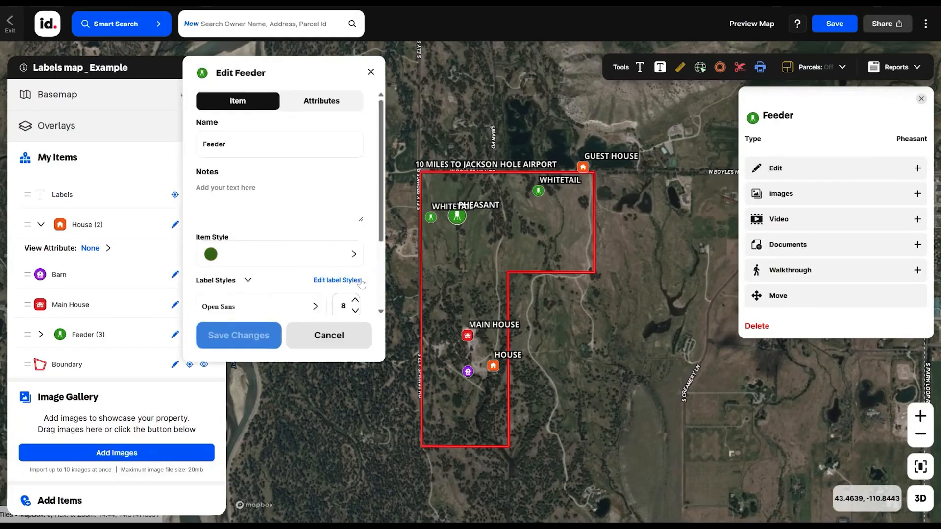
left_click(351, 286)
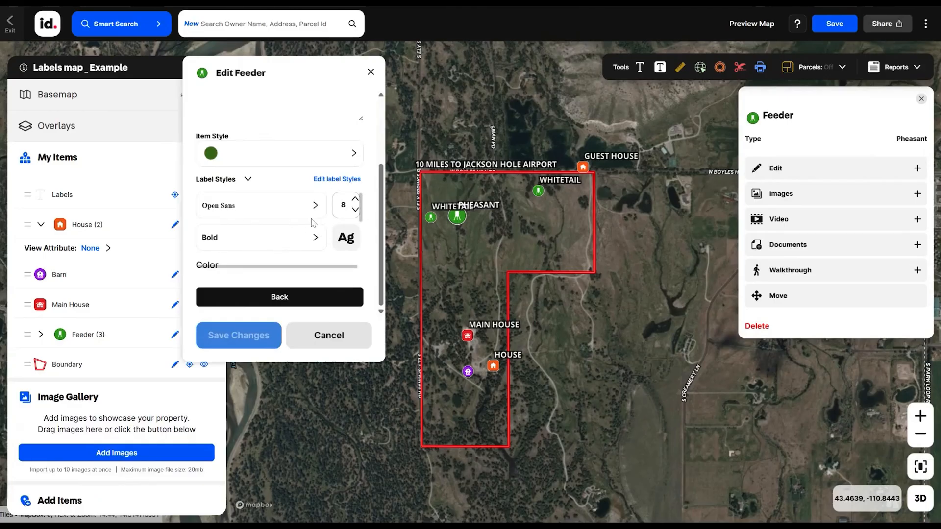
scroll(313, 223, "down", 3)
scroll(308, 225, "up", 2)
scroll(304, 229, "down", 2)
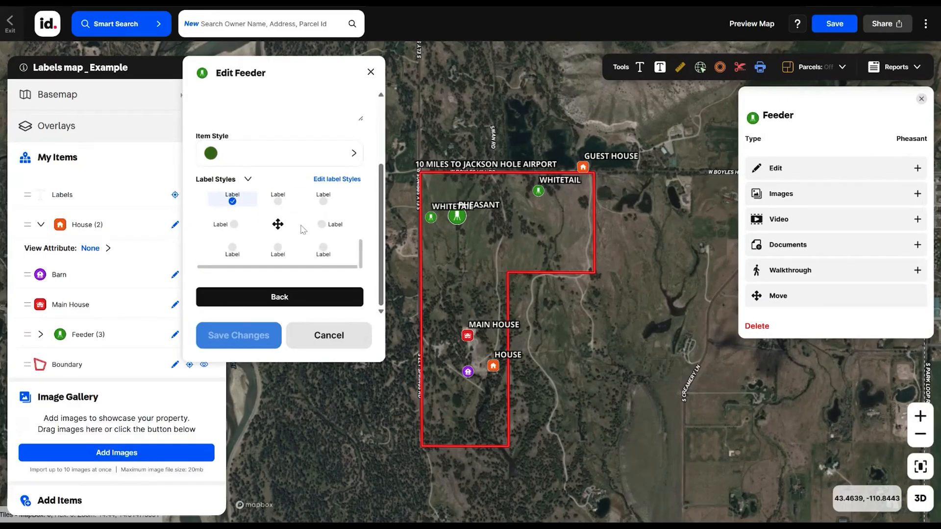
left_click(371, 72)
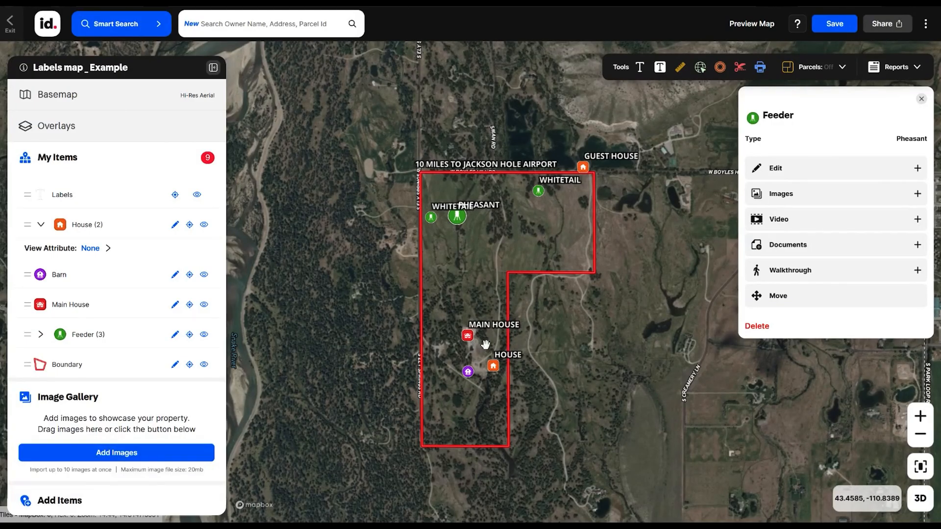
- Change the House group's label placement so the labels sit above and to the left of their icons, and save the changes
left_click(496, 368)
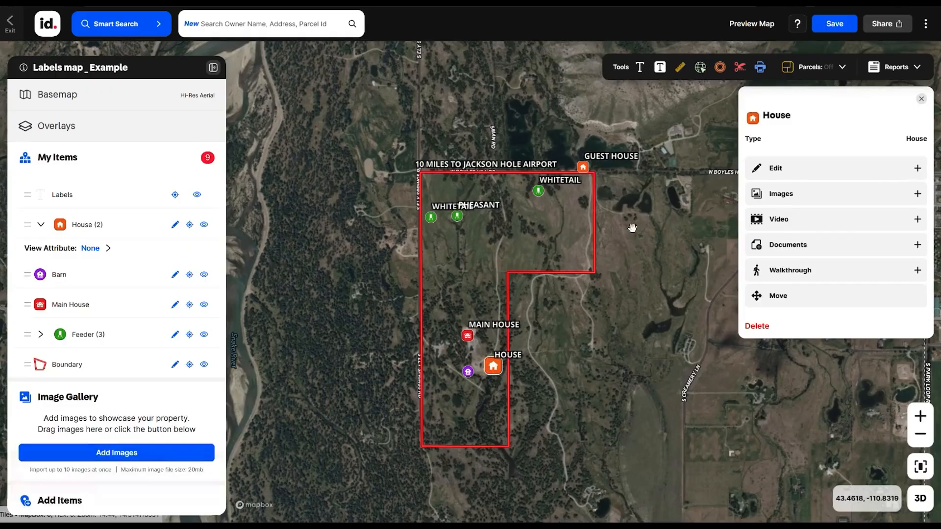
left_click(788, 174)
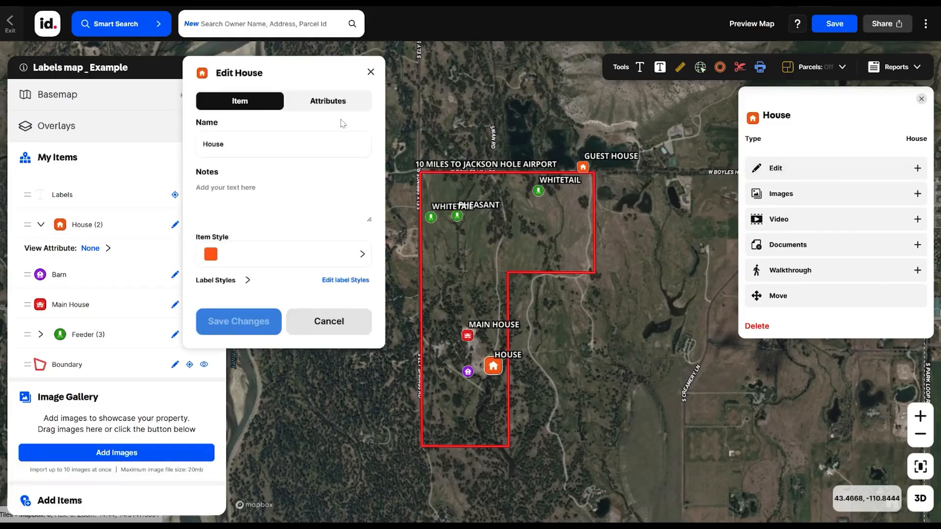
left_click(355, 283)
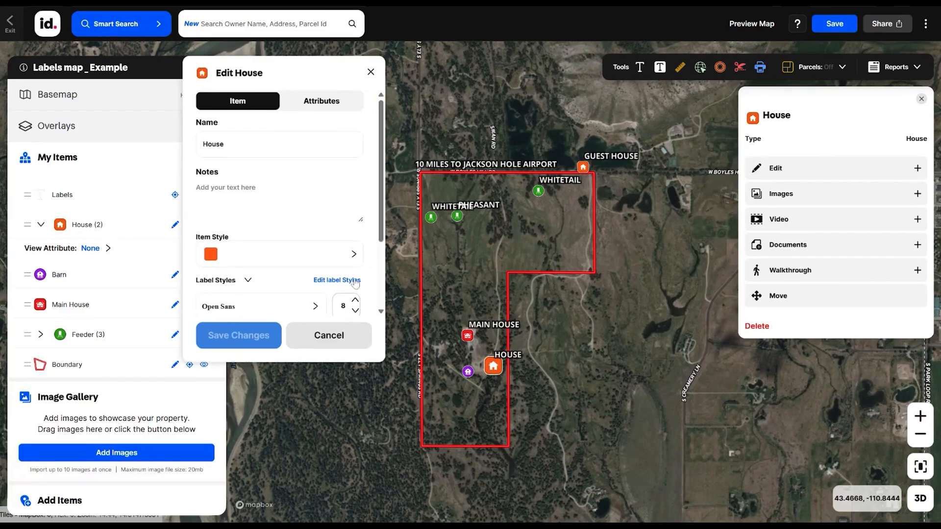
scroll(309, 259, "down", 2)
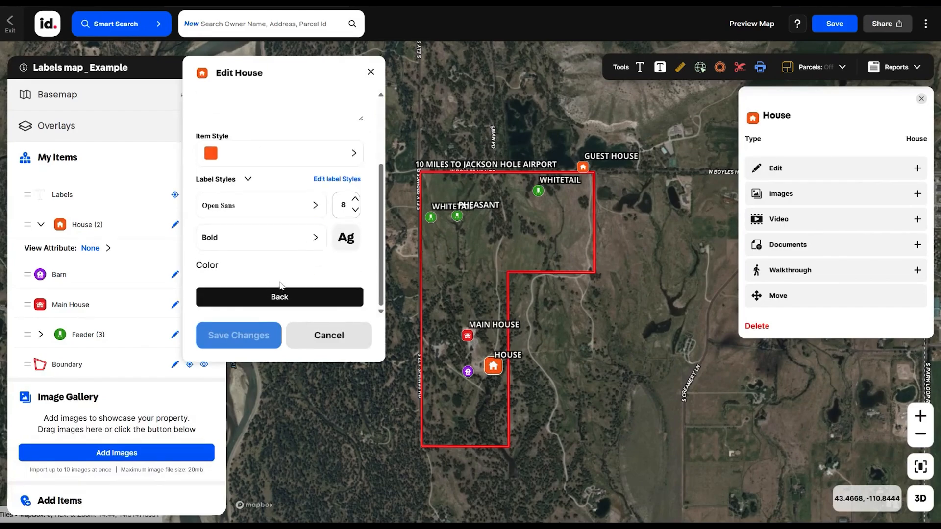
scroll(322, 229, "down", 3)
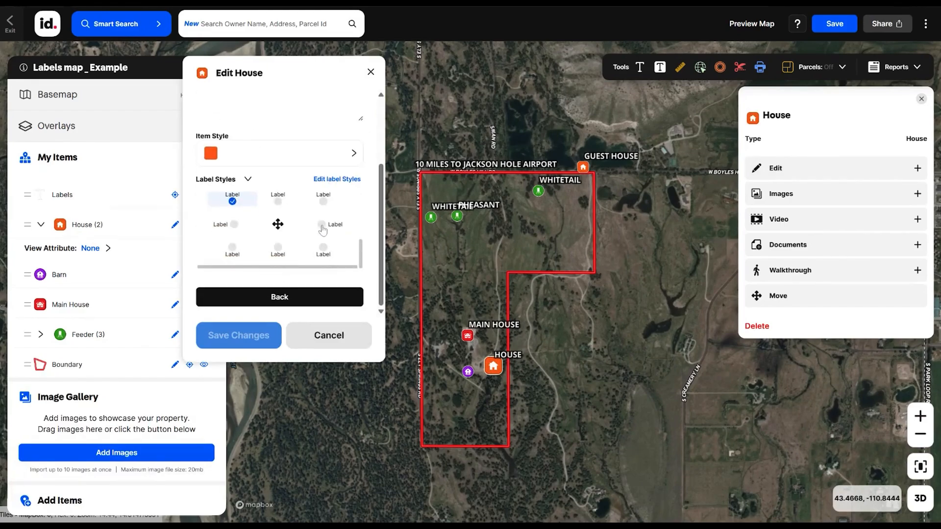
scroll(323, 229, "up", 2)
left_click(323, 255)
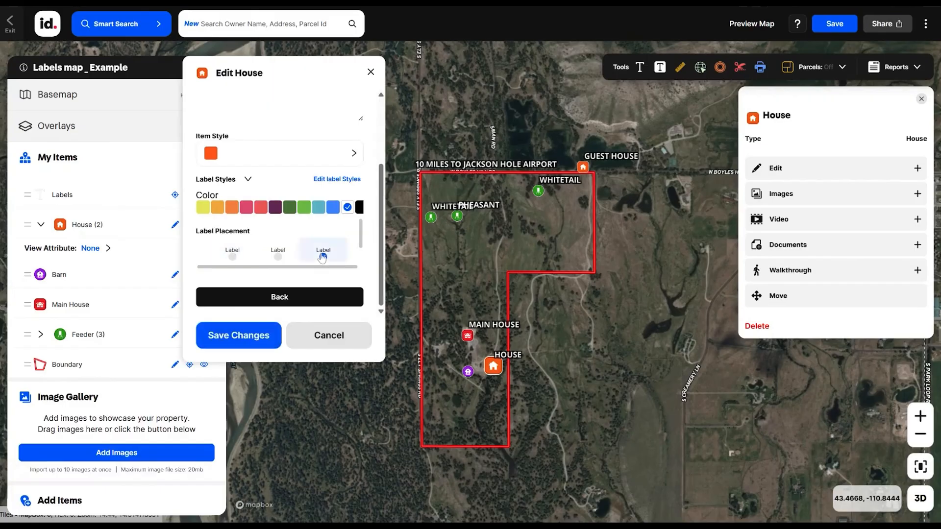
left_click(252, 341)
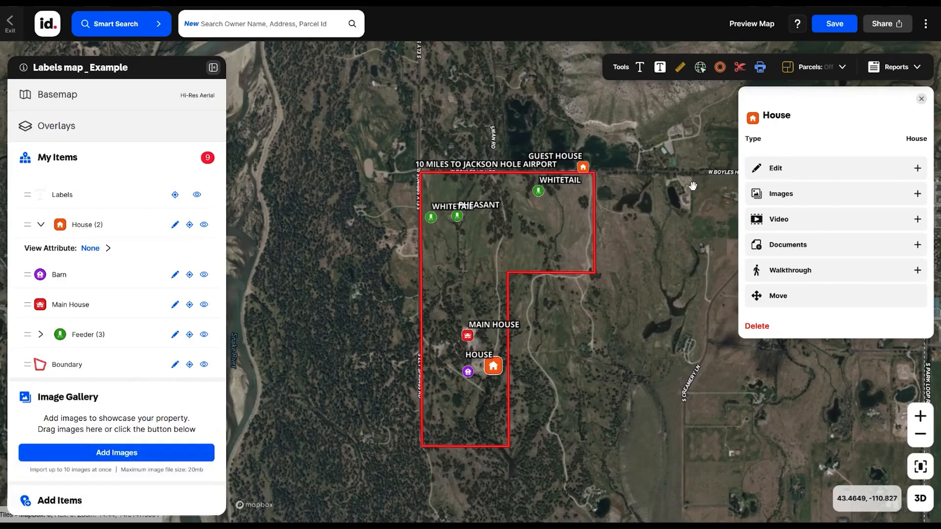
- Change the Main House's label placement so the label is centered above its icon, and save the changes
left_click(468, 337)
left_click(788, 145)
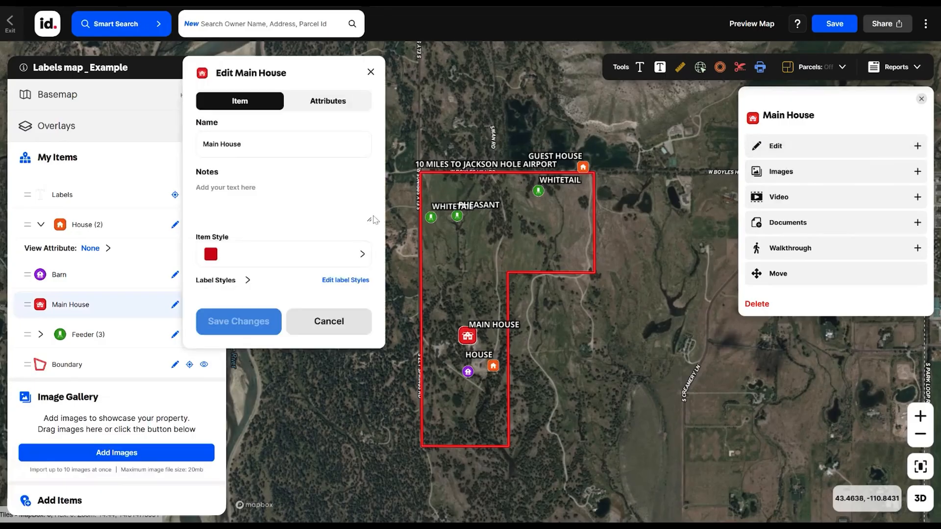
left_click(343, 280)
scroll(319, 294, "down", 5)
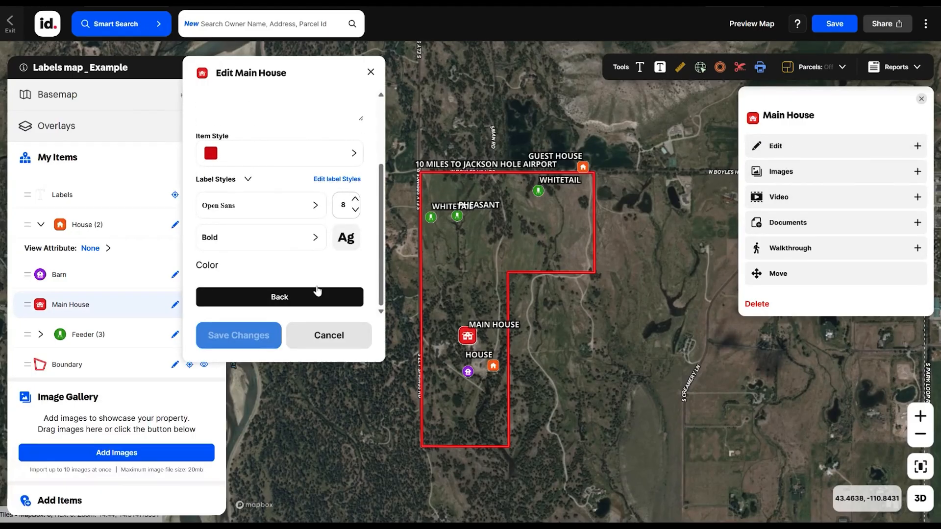
scroll(318, 256, "up", 2)
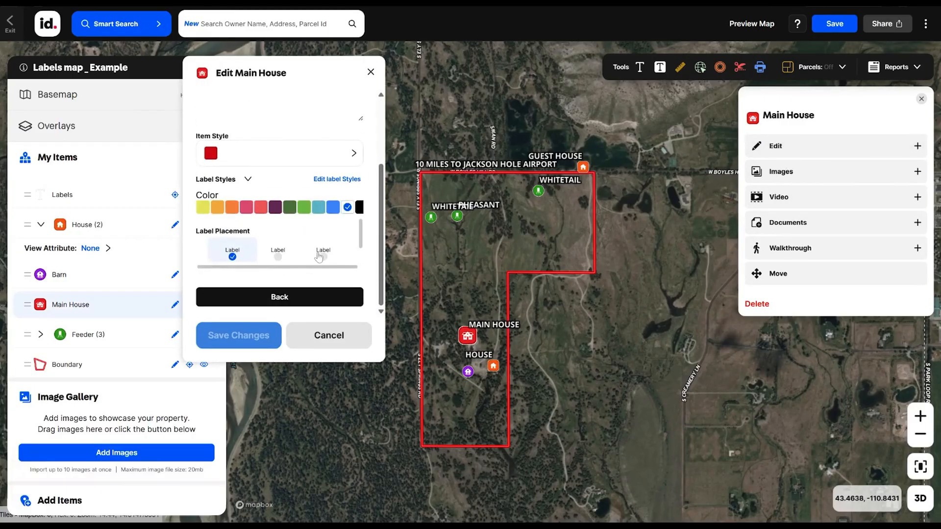
left_click(277, 255)
left_click(262, 335)
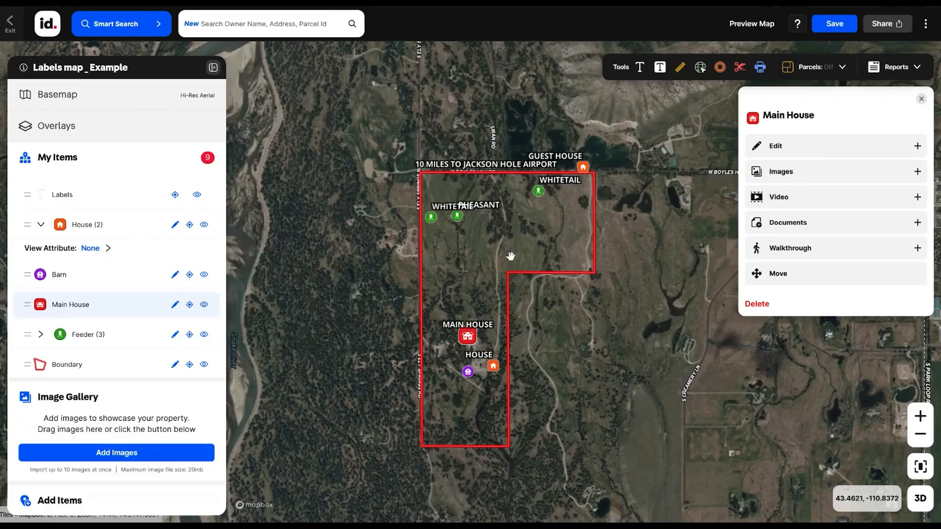
- Examine how the item labels and the airport text label scale and overlap around the ranch boundary at different zoom levels
scroll(511, 256, "down", 3)
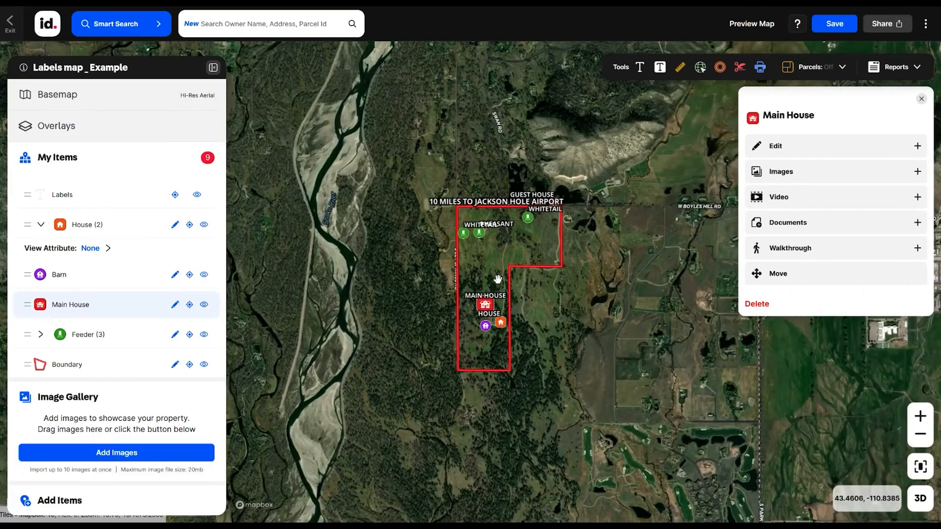
scroll(497, 280, "down", 3)
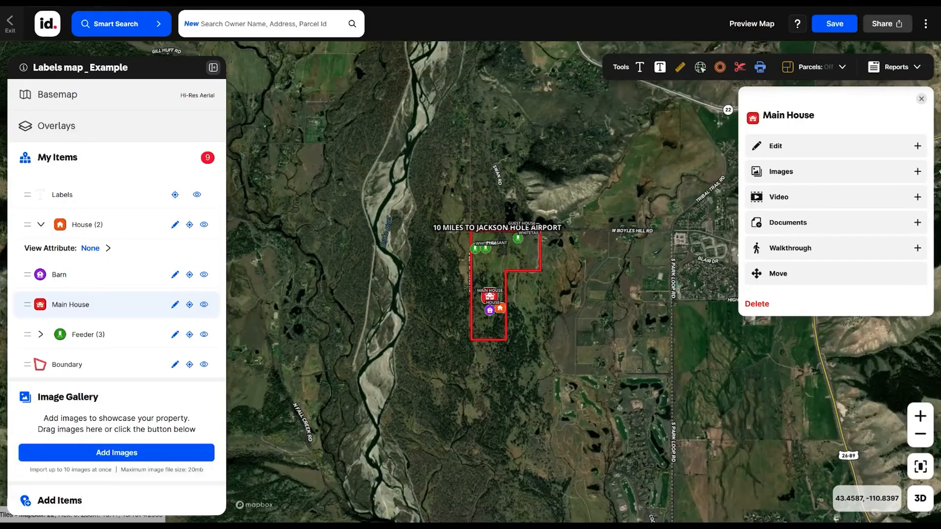
scroll(495, 308, "up", 4)
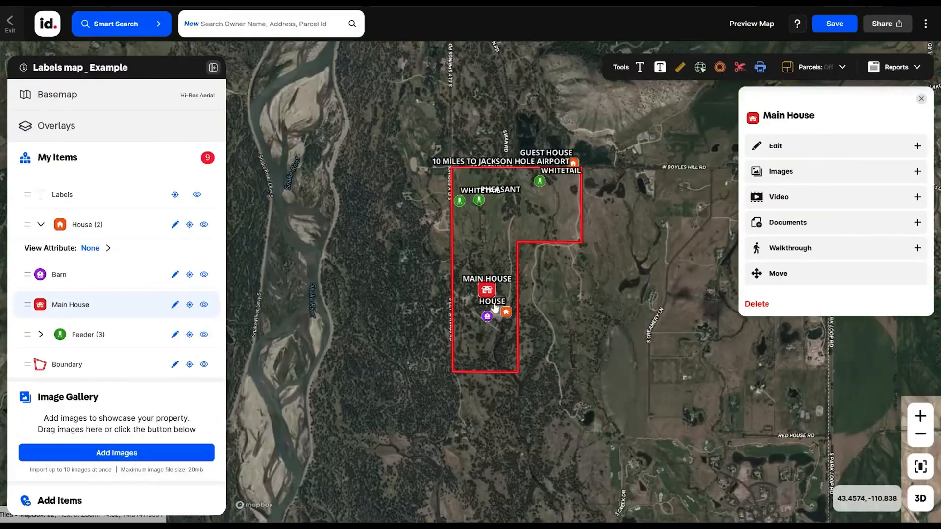
scroll(494, 307, "down", 4)
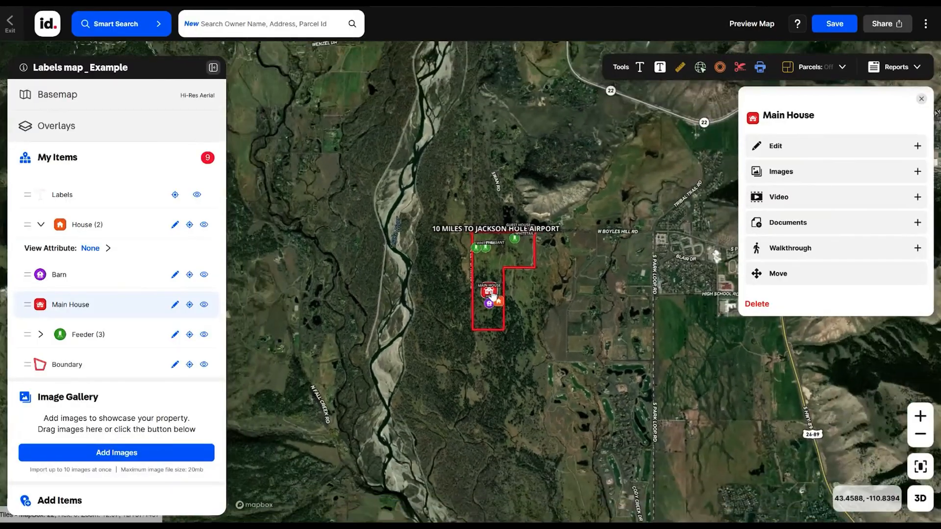
scroll(493, 296, "up", 4)
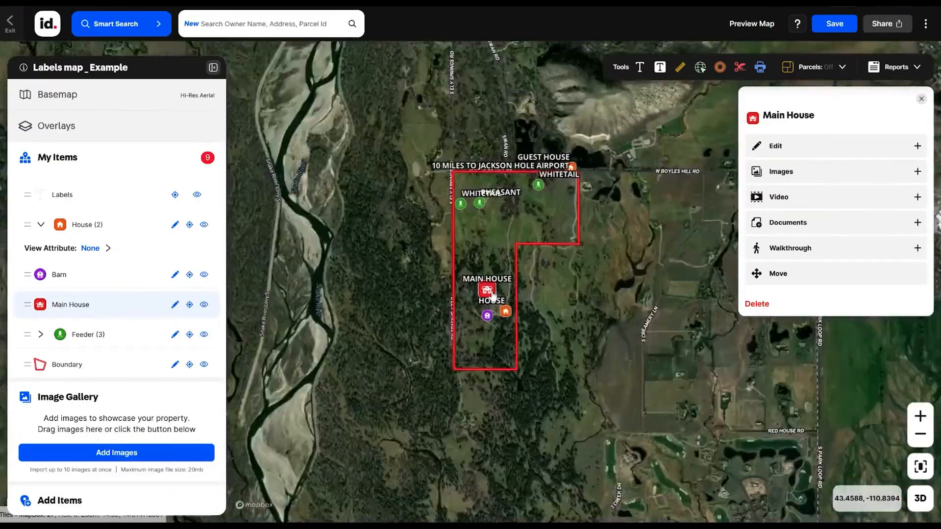
scroll(493, 296, "down", 2)
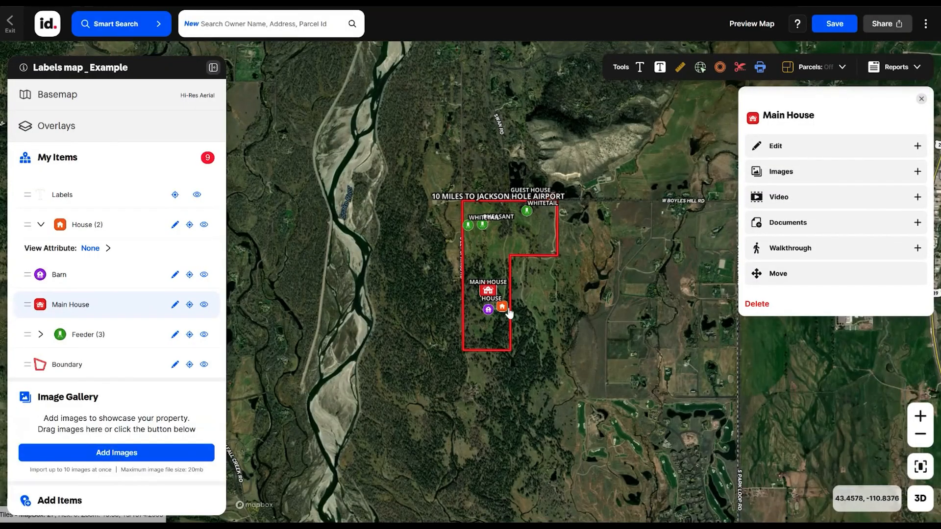
scroll(502, 292, "up", 2)
scroll(501, 288, "up", 1)
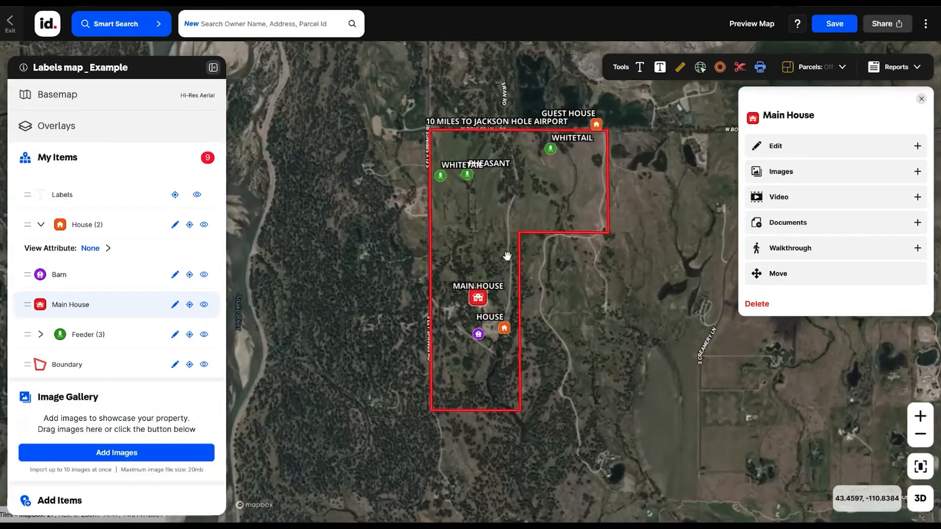
left_click_drag(502, 226, 492, 256)
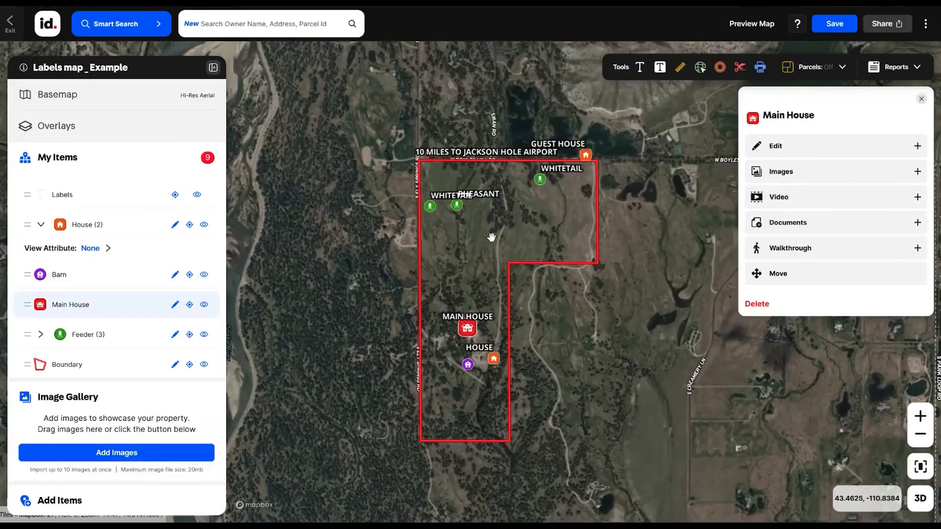
scroll(485, 229, "up", 1)
left_click_drag(487, 226, 437, 183)
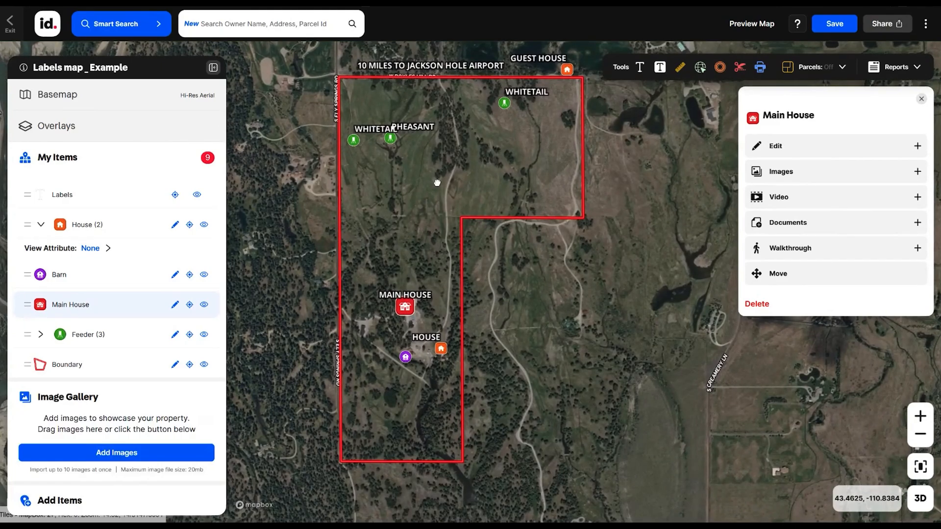